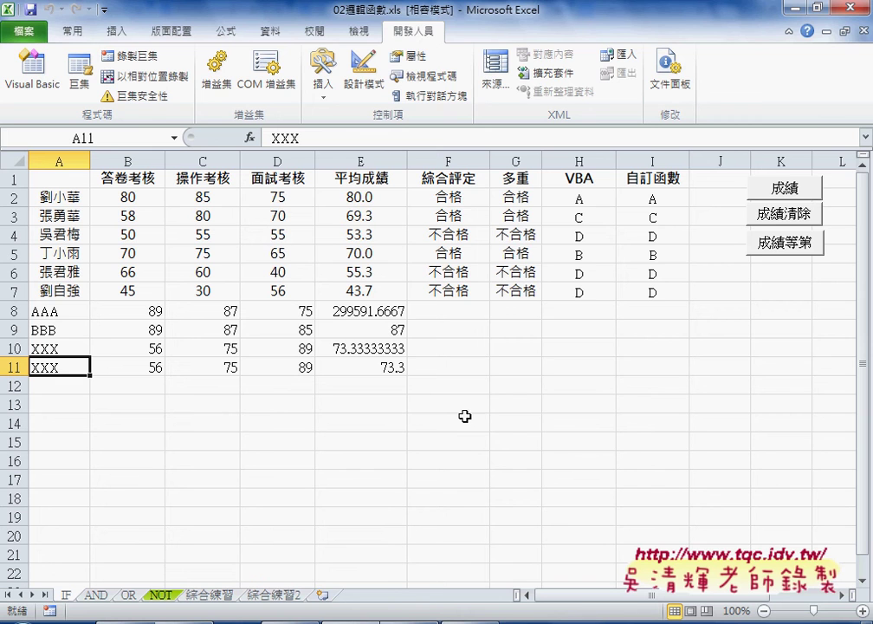
Step: In the VBA editor, remove the home UserForm (成績系統) from the project without exporting it
left_click(48, 82)
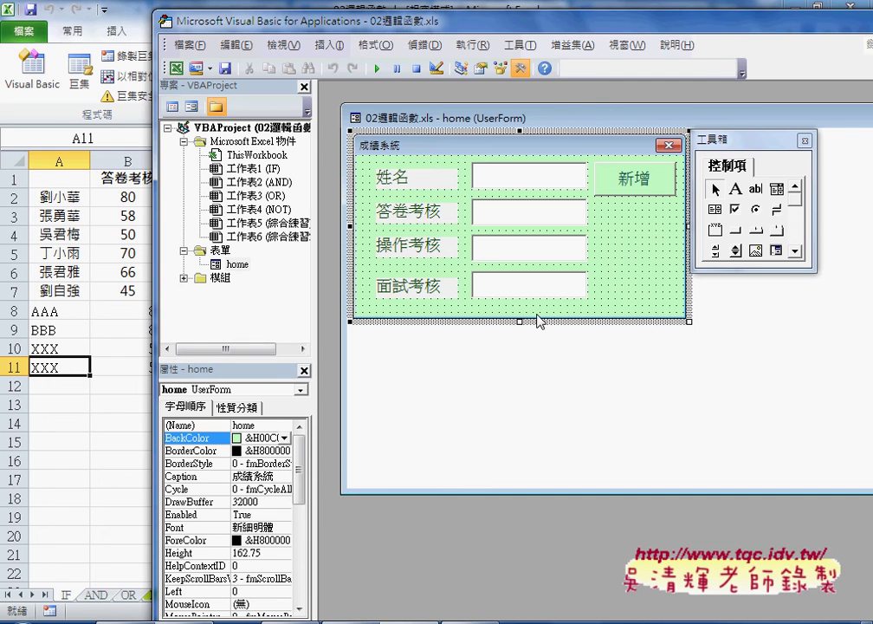
double_click(451, 118)
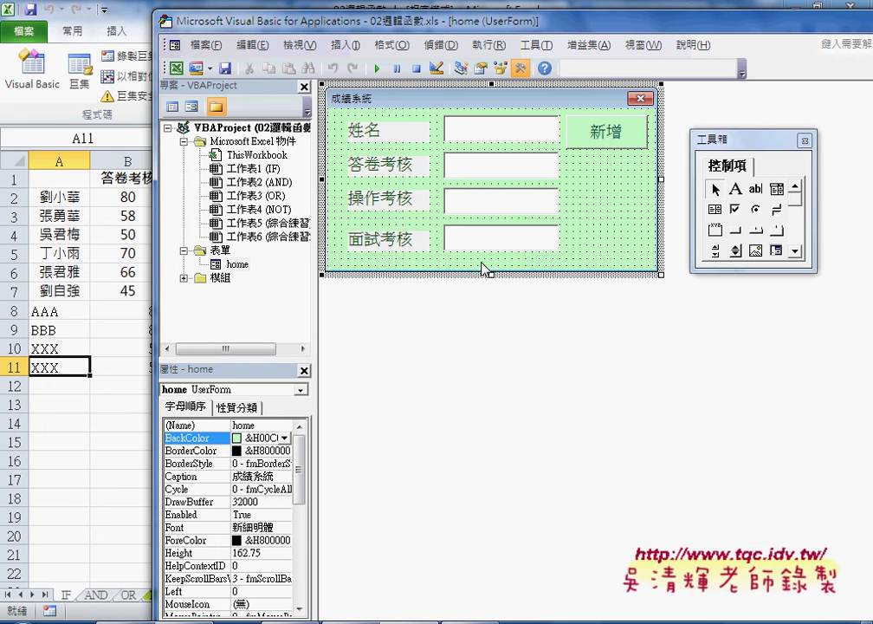
left_click(239, 265)
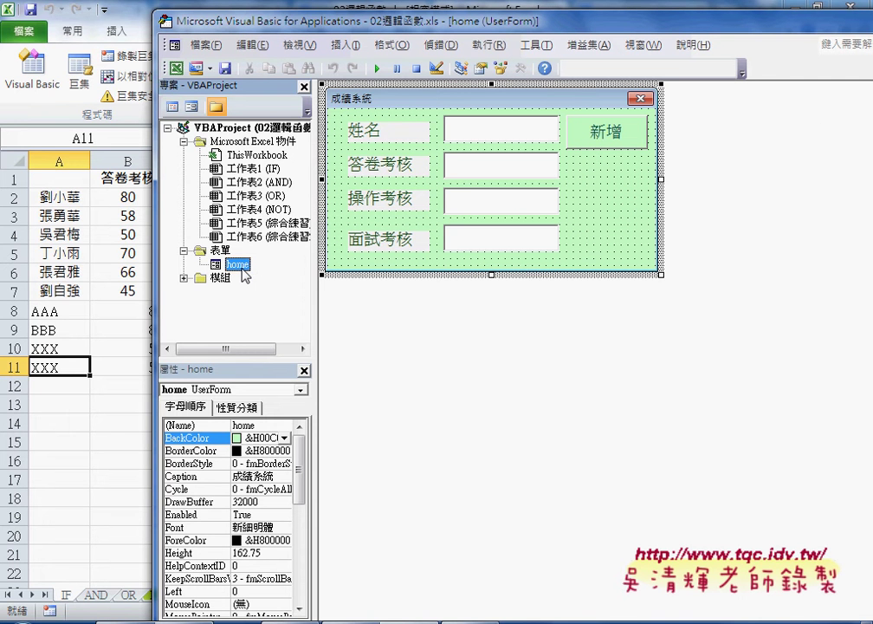
right_click(244, 272)
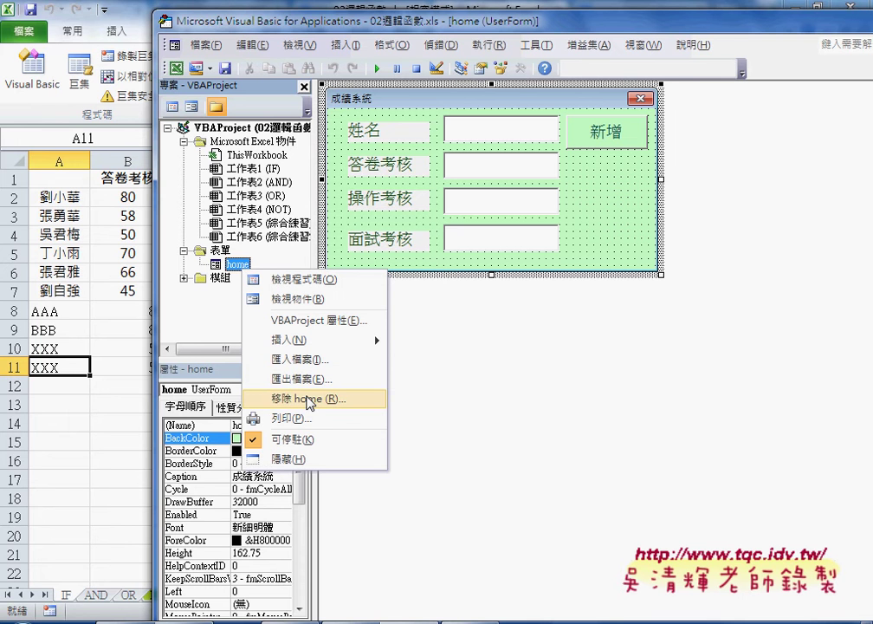
left_click(316, 400)
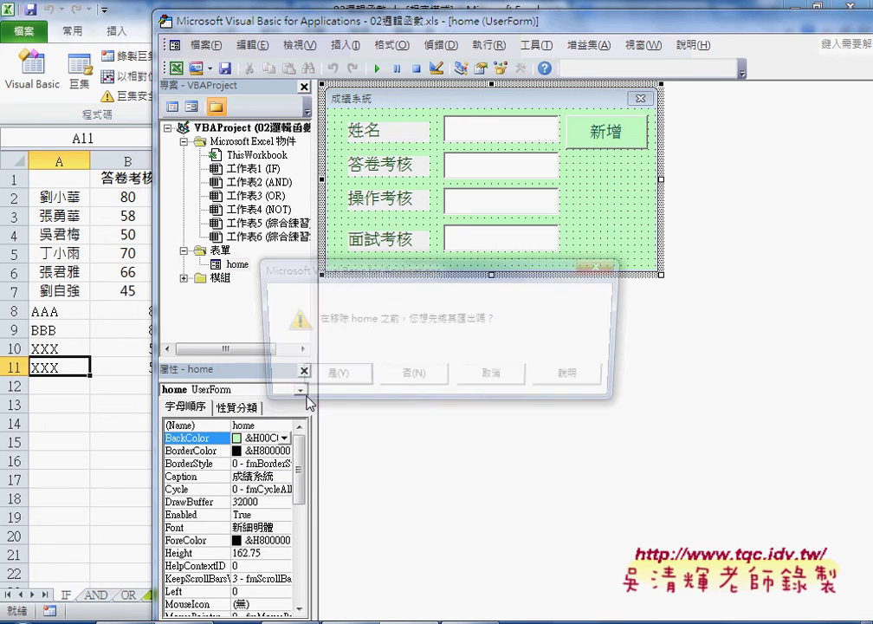
left_click(412, 387)
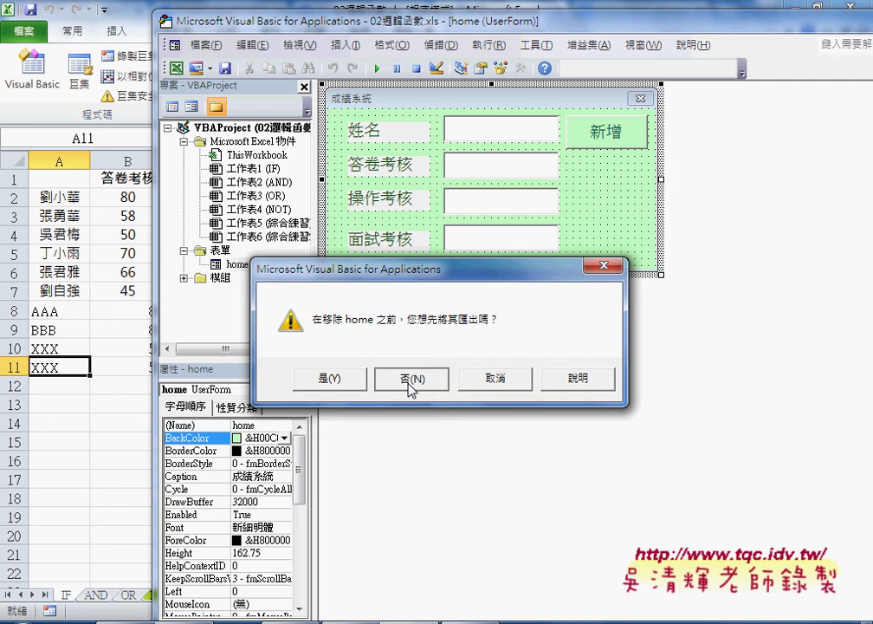
left_click(411, 387)
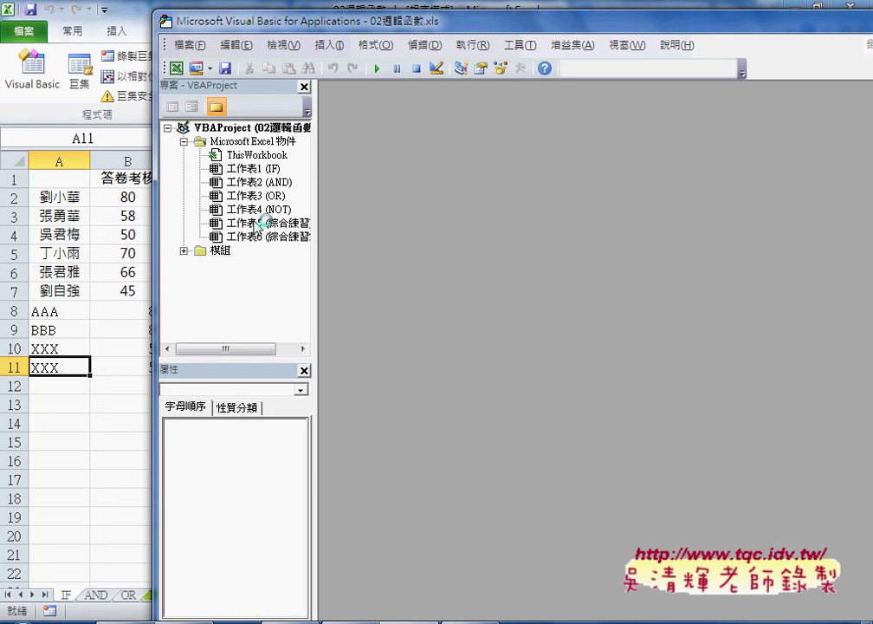
right_click(251, 222)
mouse_move(317, 295)
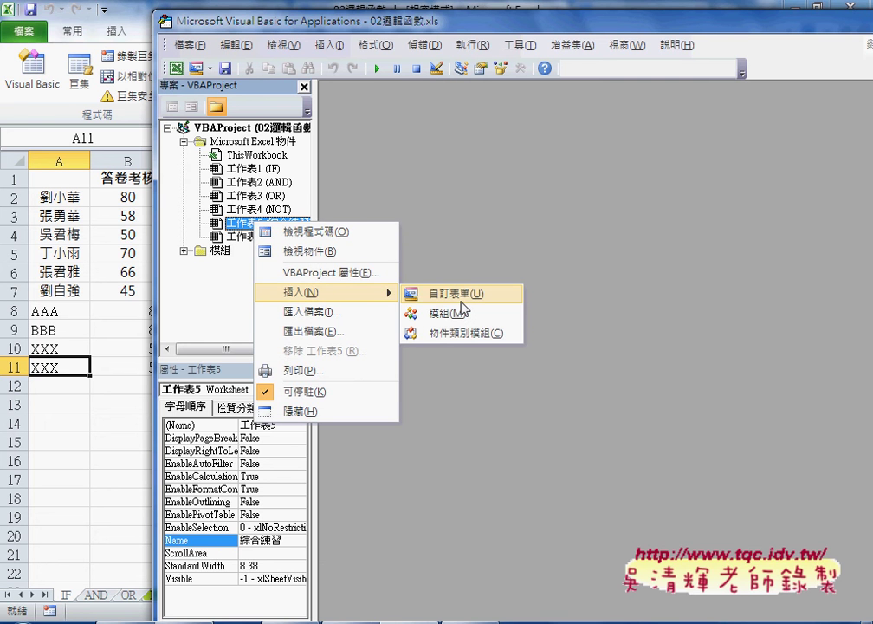
left_click(461, 300)
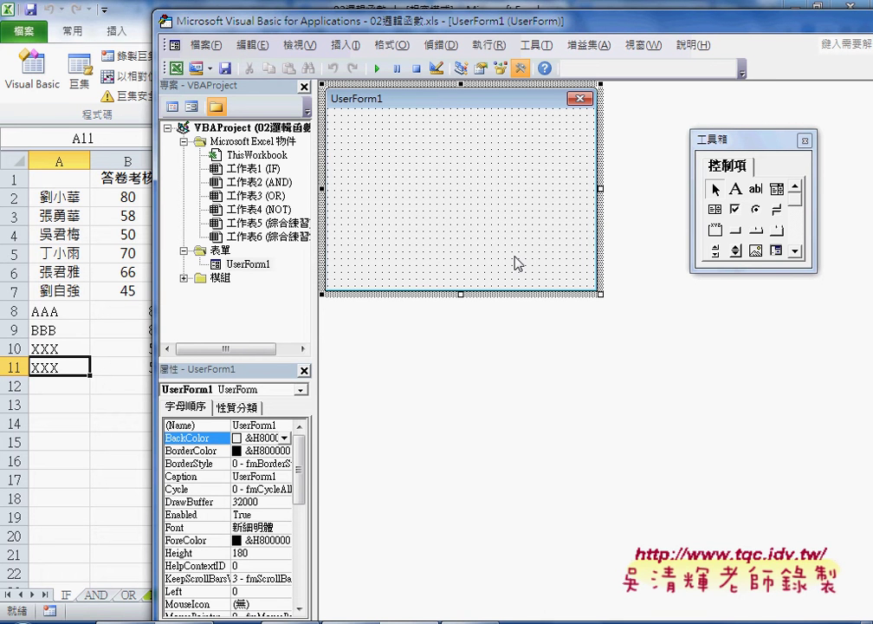
right_click(249, 266)
left_click(375, 393)
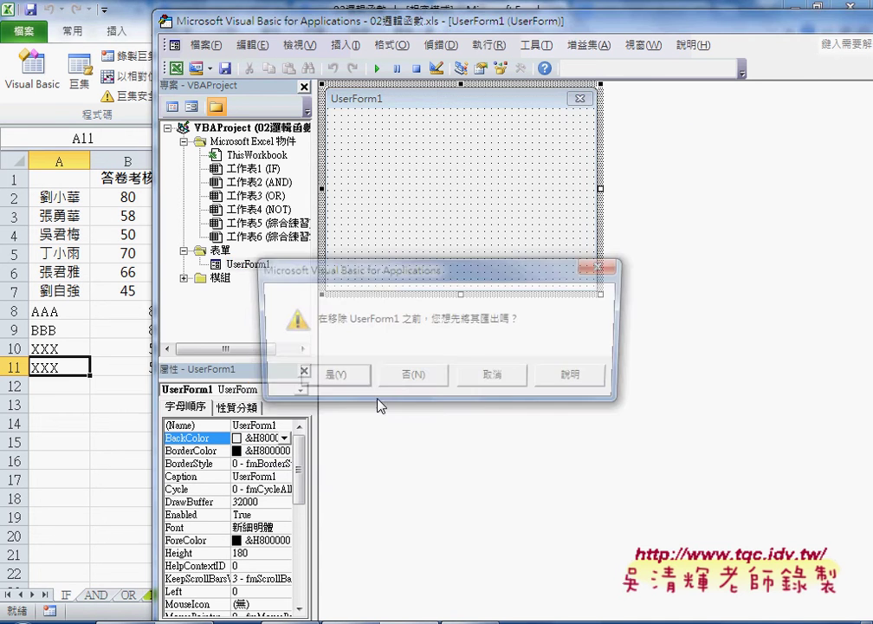
left_click(426, 377)
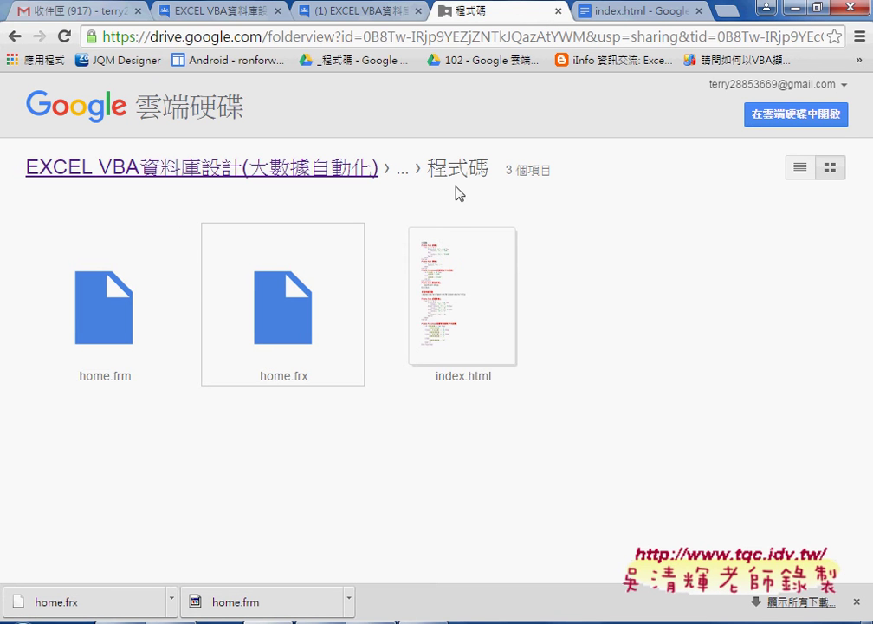
Step: Preview home.frm and home.frx in Google Drive, then show the downloaded home.frm in its folder
left_click(130, 344)
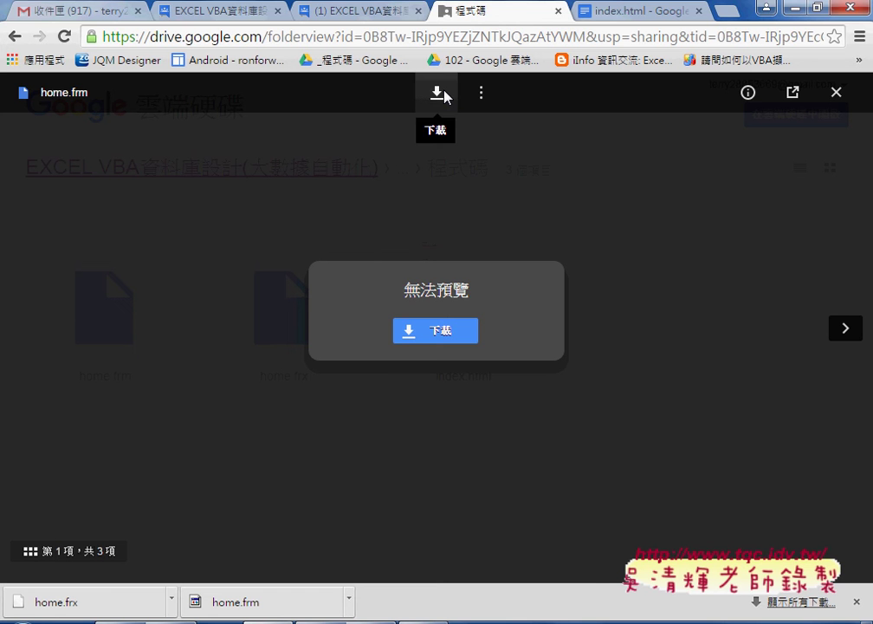
left_click(837, 92)
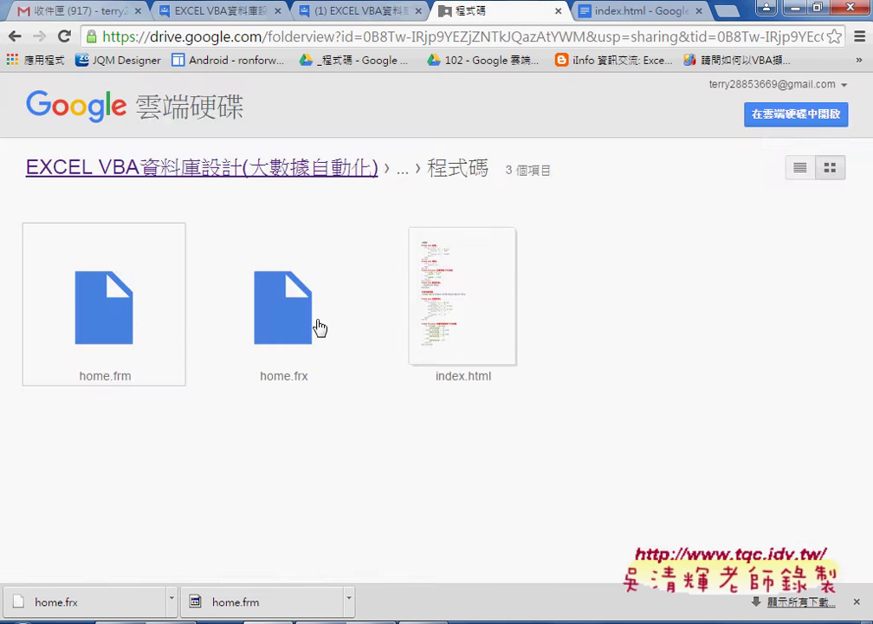
left_click(317, 326)
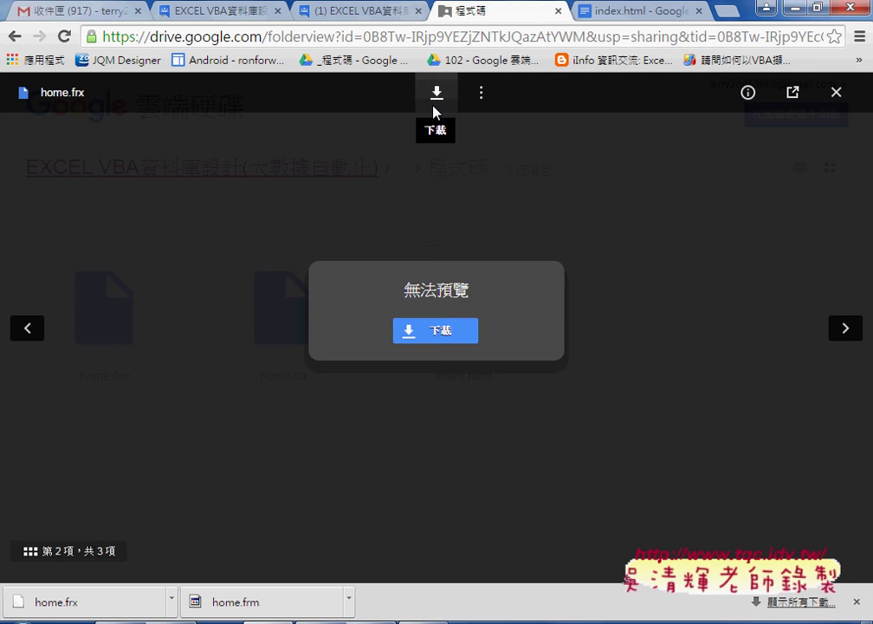
left_click(837, 93)
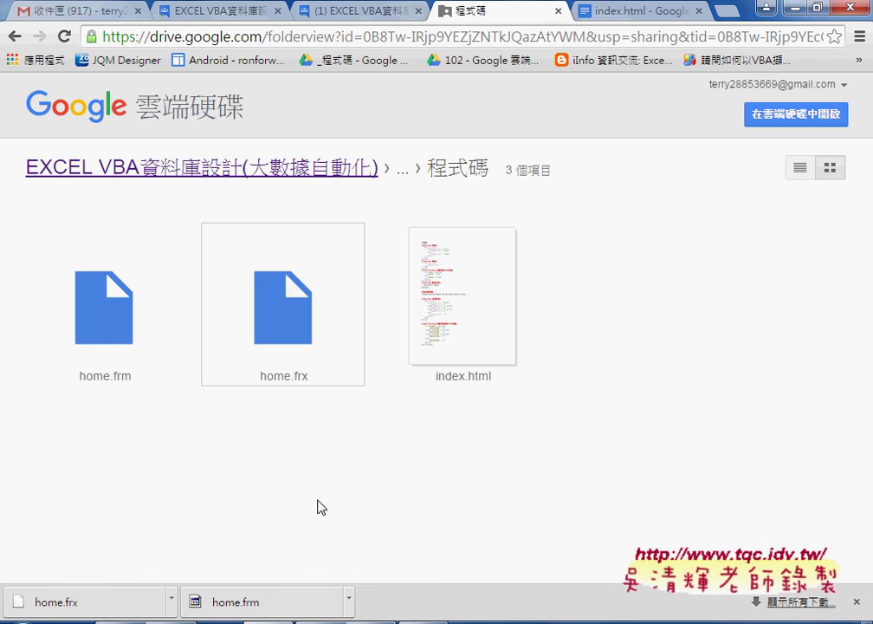
left_click(349, 600)
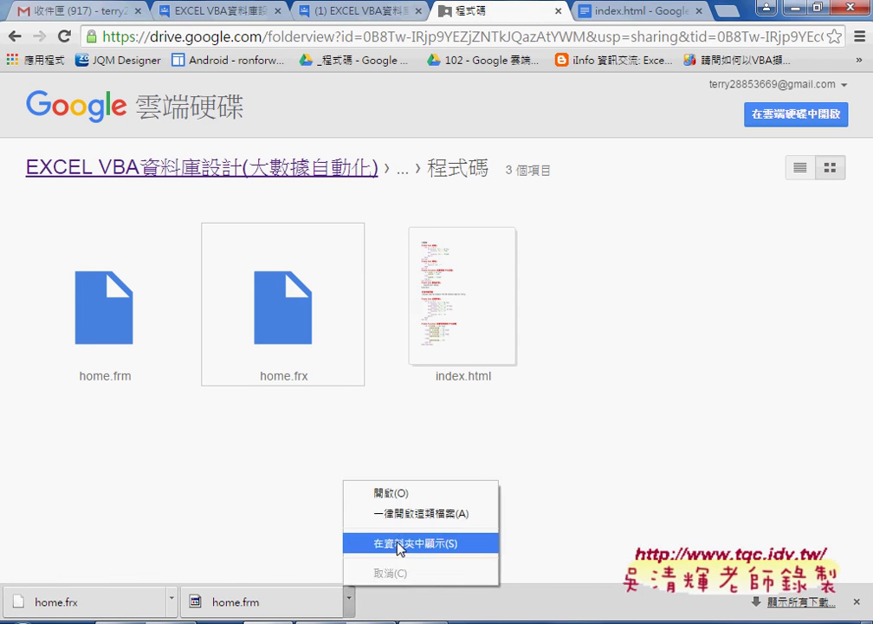
left_click(400, 544)
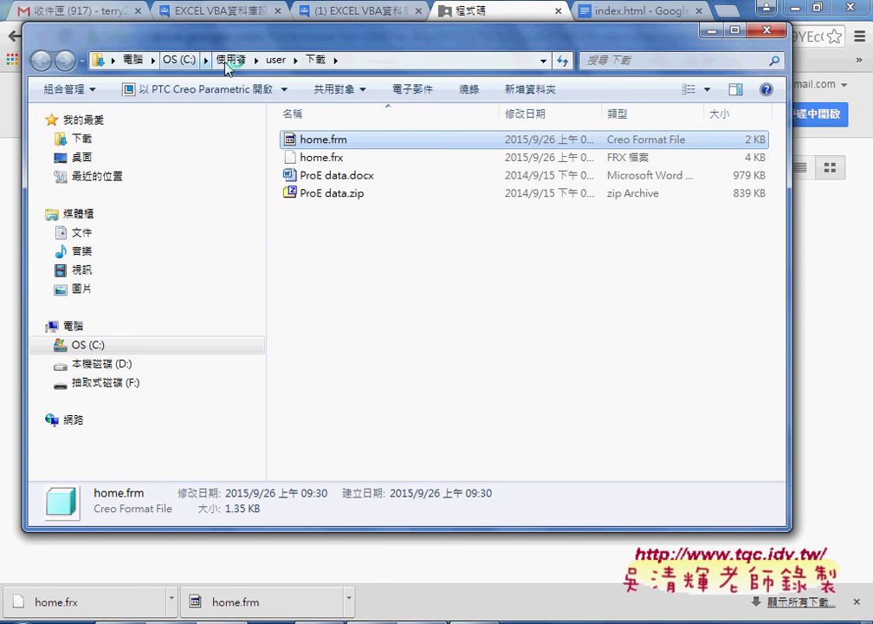
Step: Copy the path C:\Users\user\Downloads from the Explorer address bar
right_click(365, 65)
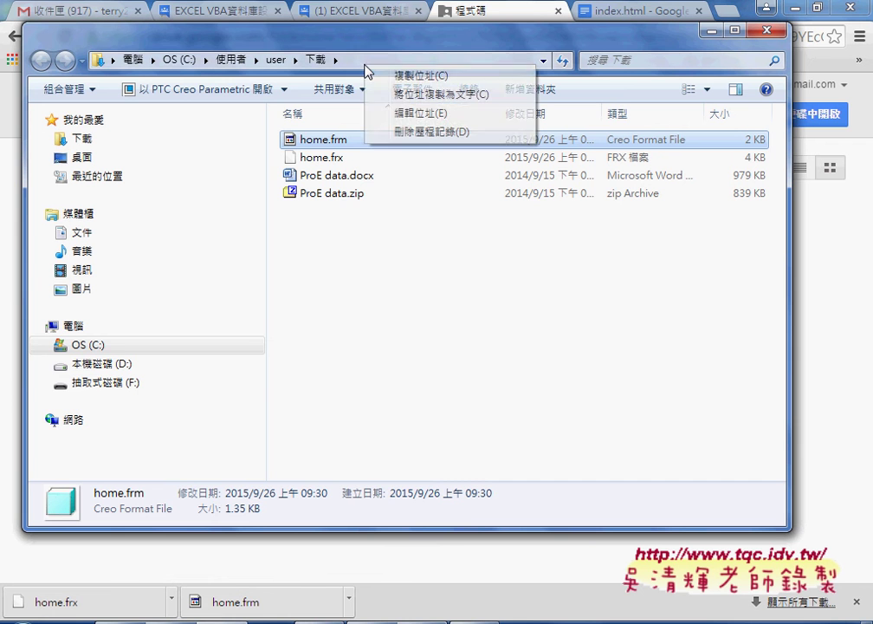
left_click(409, 115)
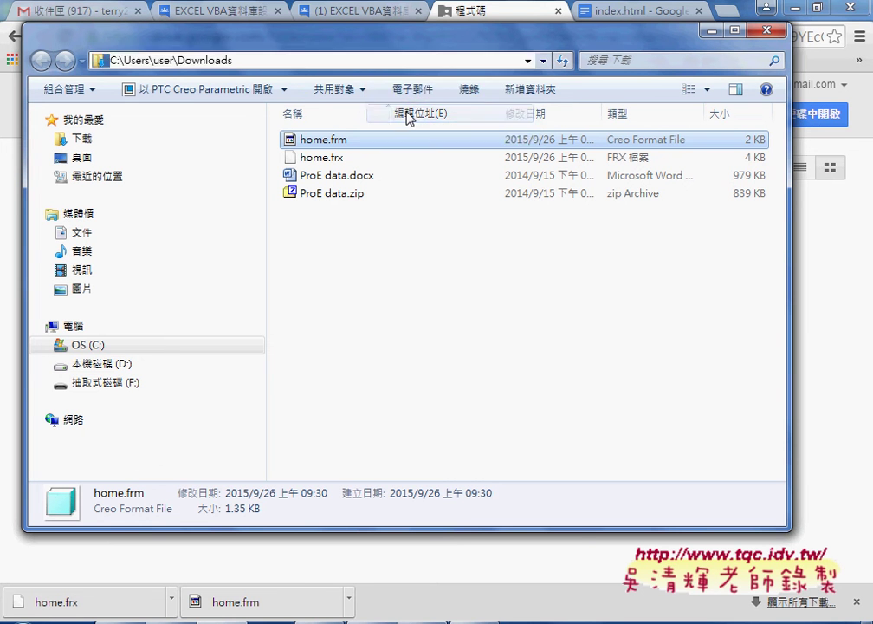
right_click(222, 63)
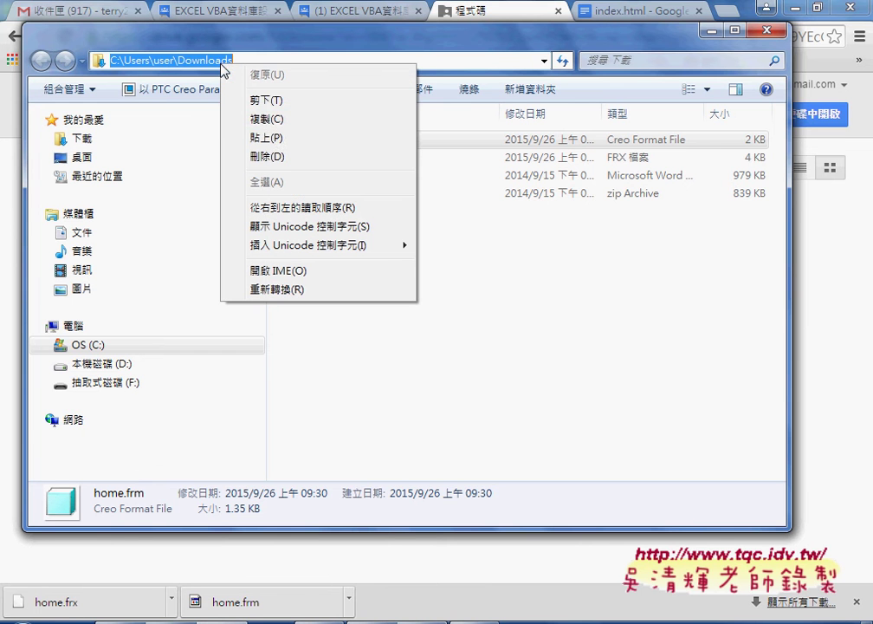
left_click(270, 123)
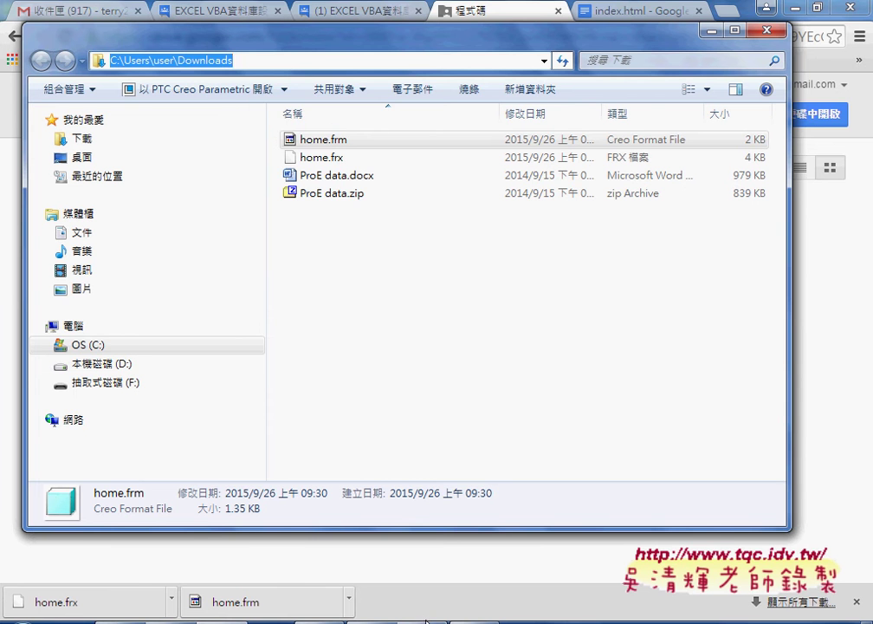
key("alt+Tab")
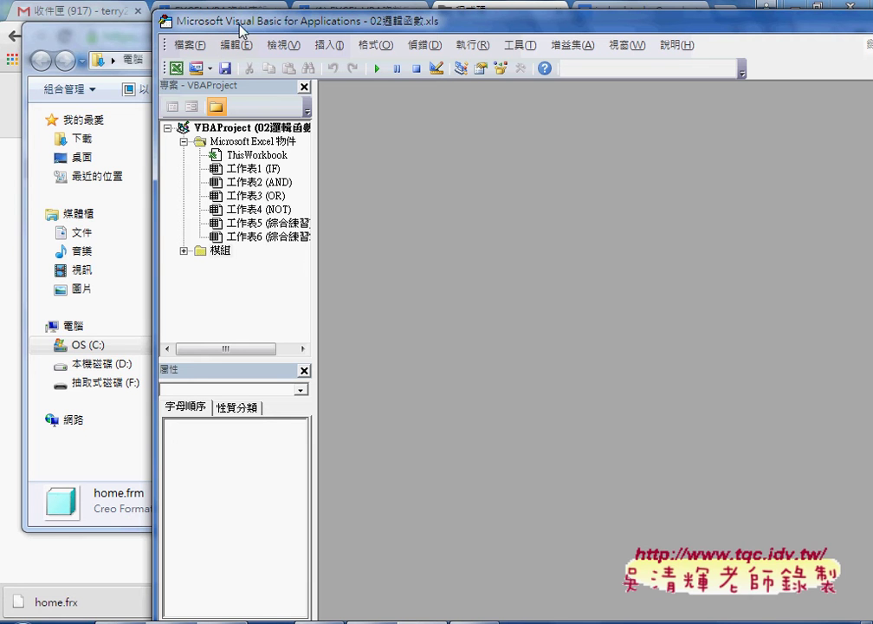
Step: Import home.frm from the Downloads folder into the 02邏輯函數.xls project using the pasted path
left_click_drag(313, 137, 371, 138)
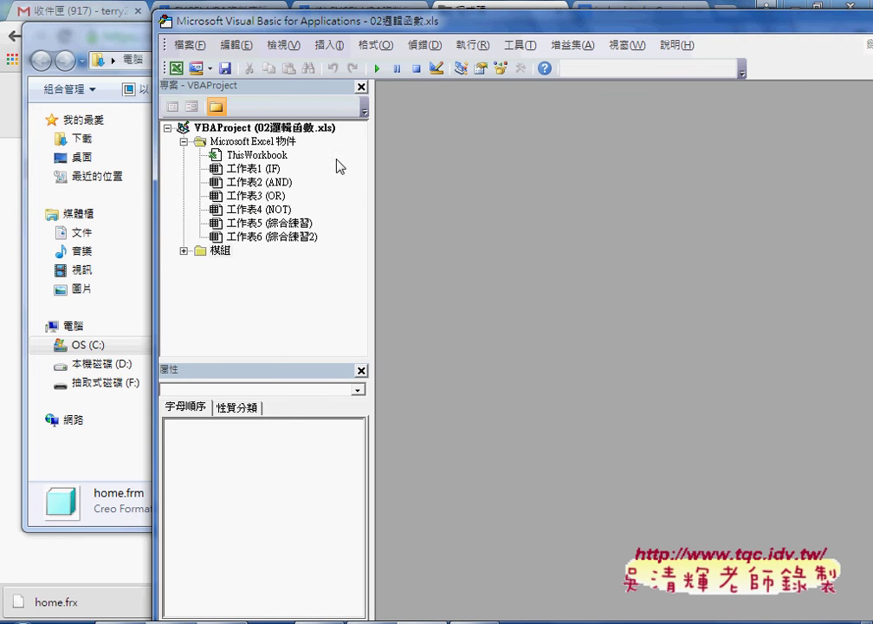
right_click(248, 181)
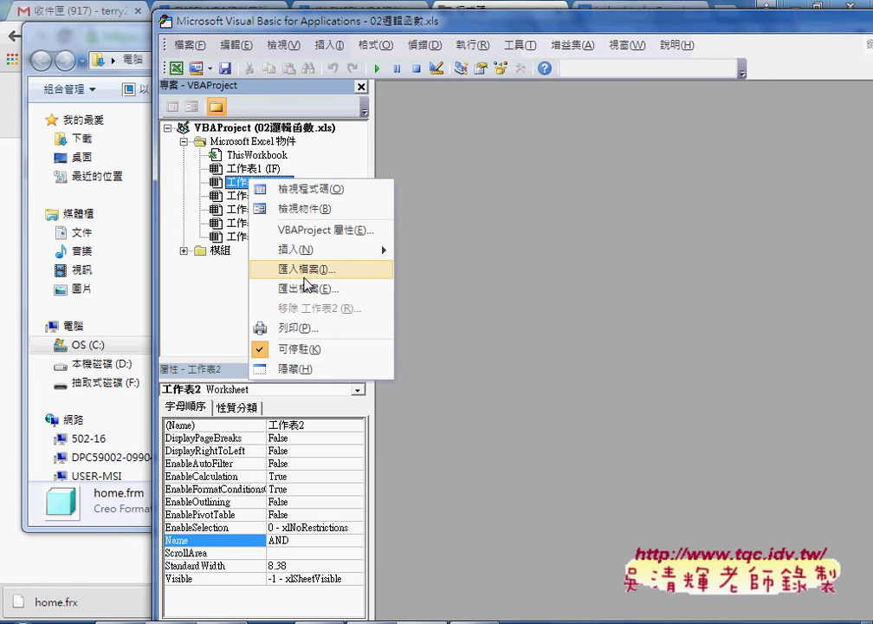
left_click(304, 278)
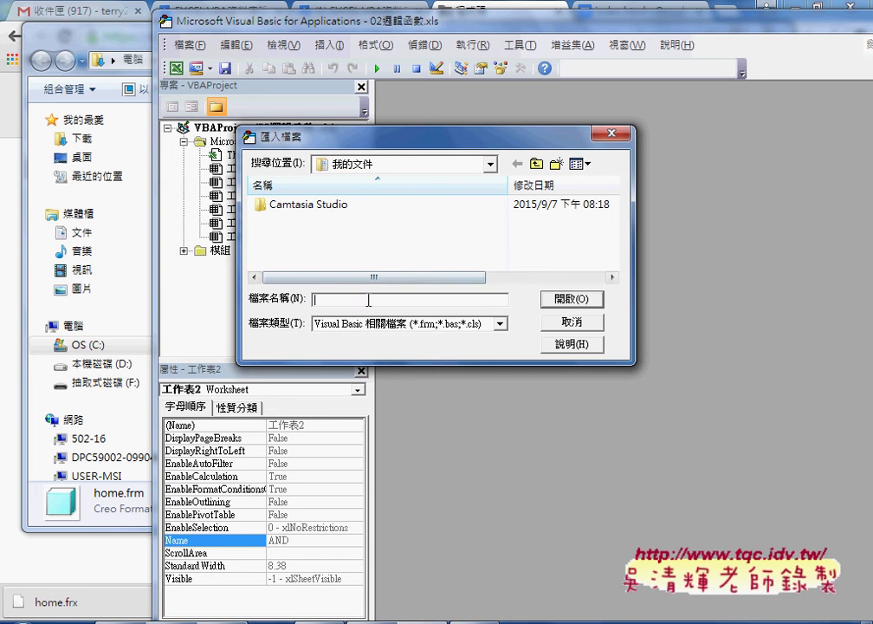
right_click(368, 299)
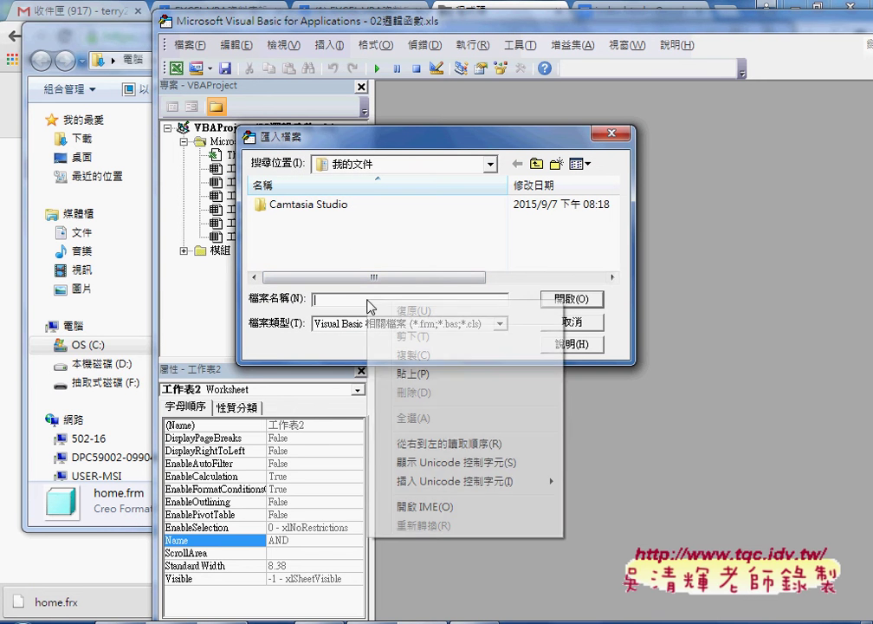
left_click(414, 374)
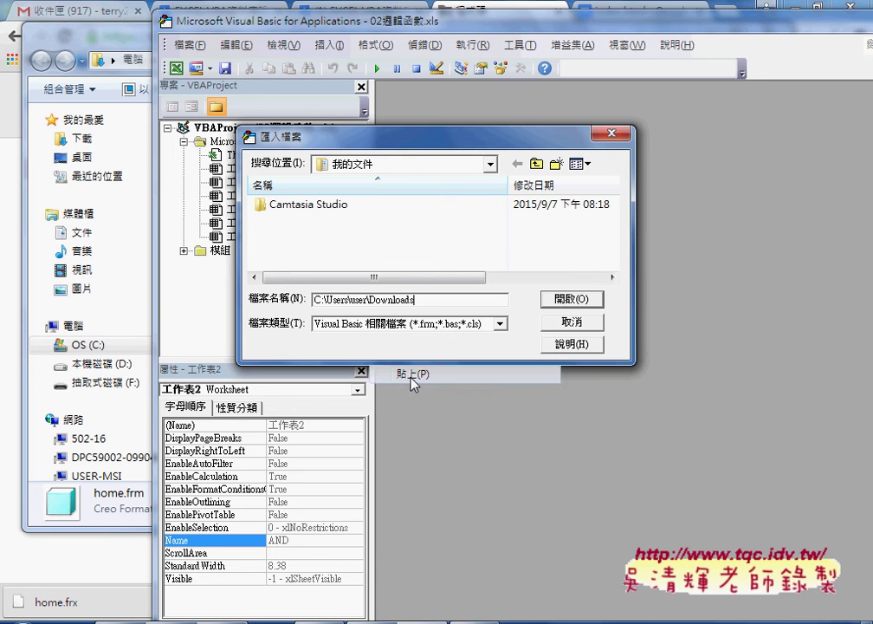
left_click(571, 299)
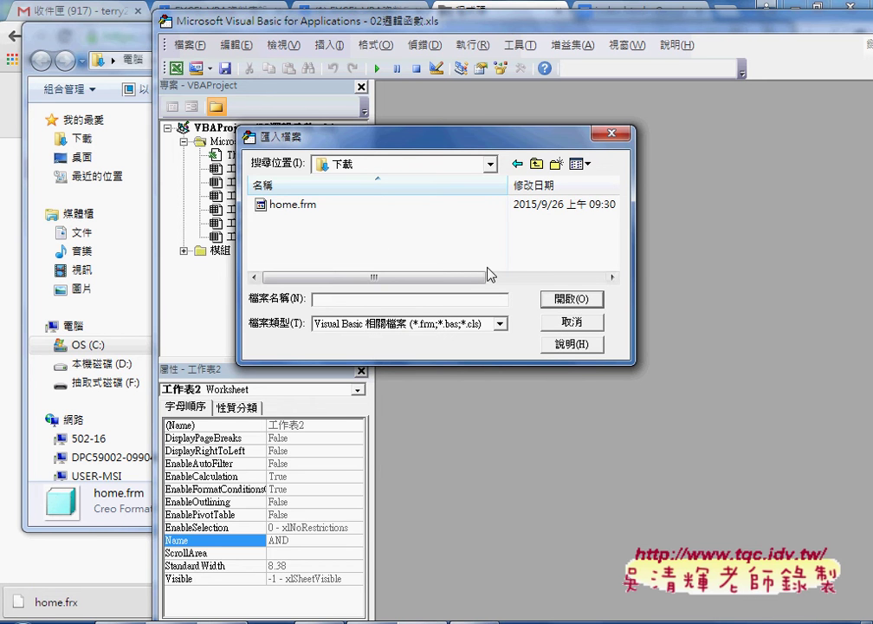
left_click(290, 206)
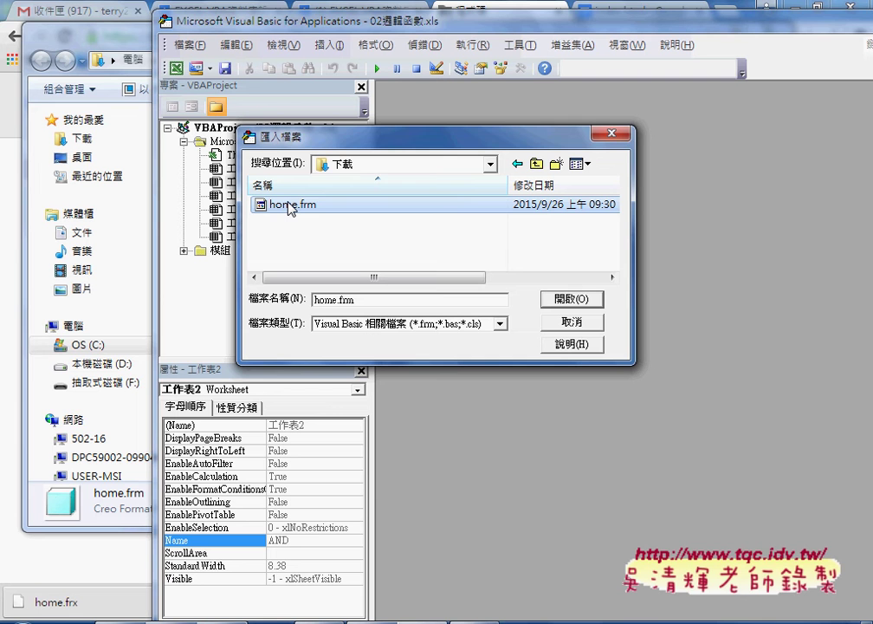
left_click(567, 298)
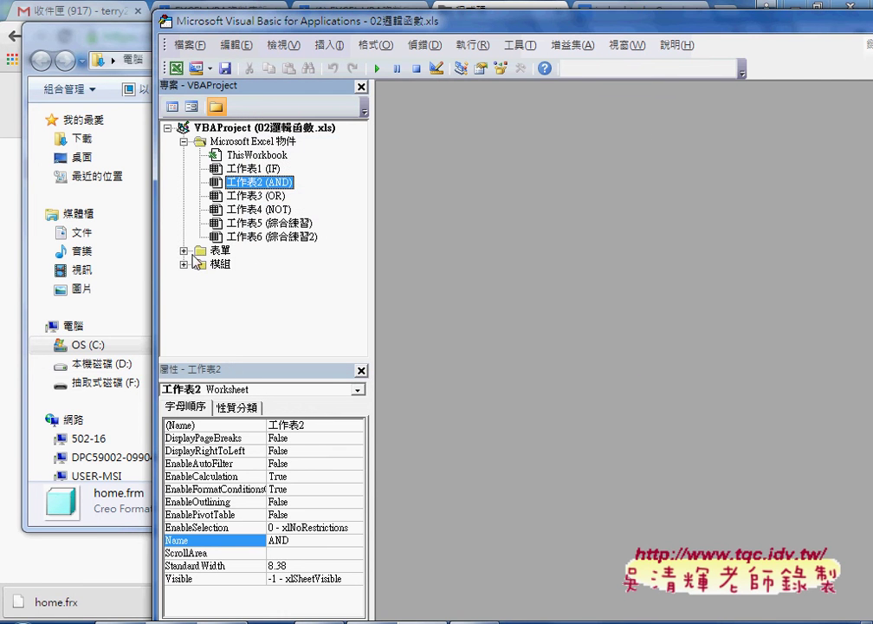
left_click(184, 250)
Step: Open the home form designer and show the B01_Click code behind its 新增 button
double_click(236, 264)
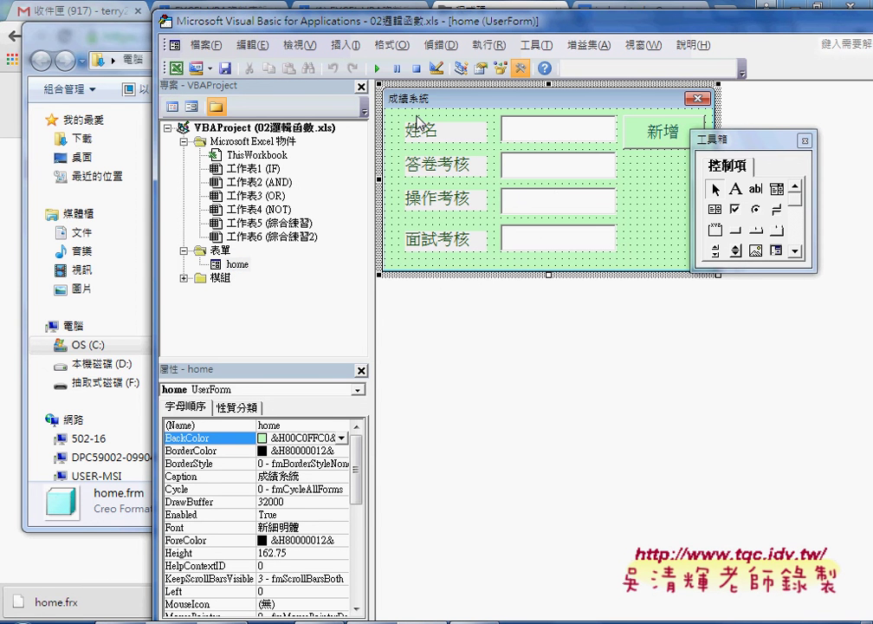
left_click_drag(751, 144, 790, 100)
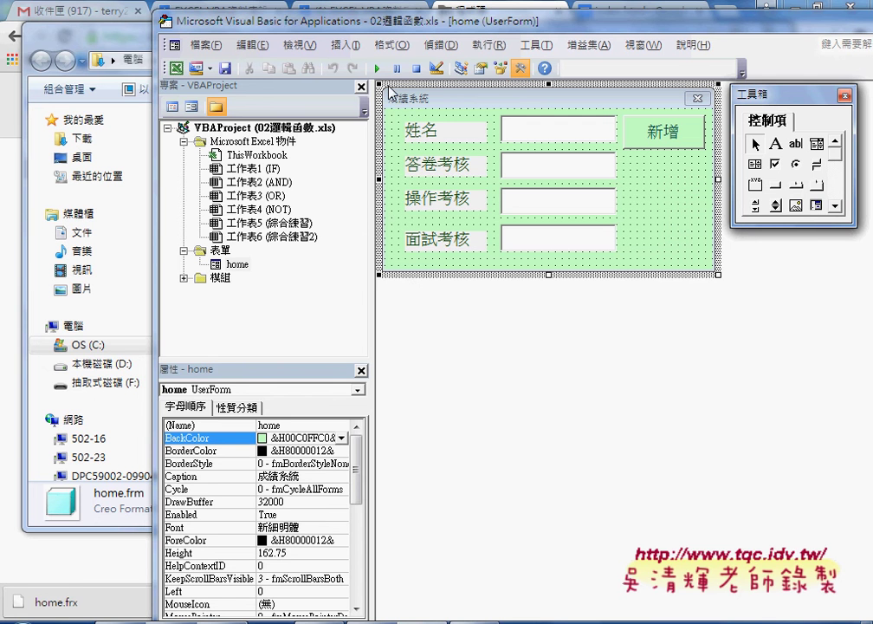
left_click(674, 144)
double_click(674, 144)
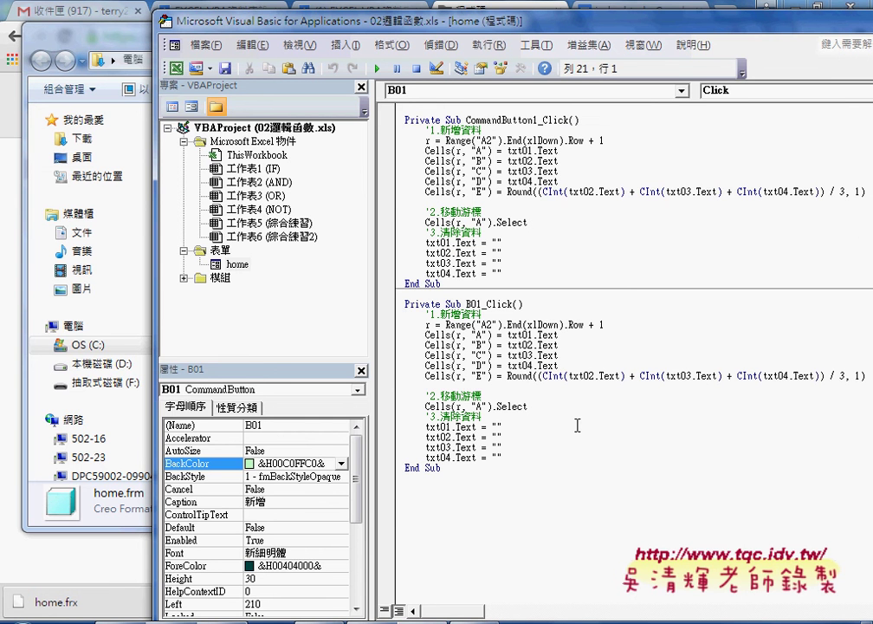
Step: Delete the leftover CommandButton1_Click procedure, then recheck the 新增 button's code
left_click(236, 265)
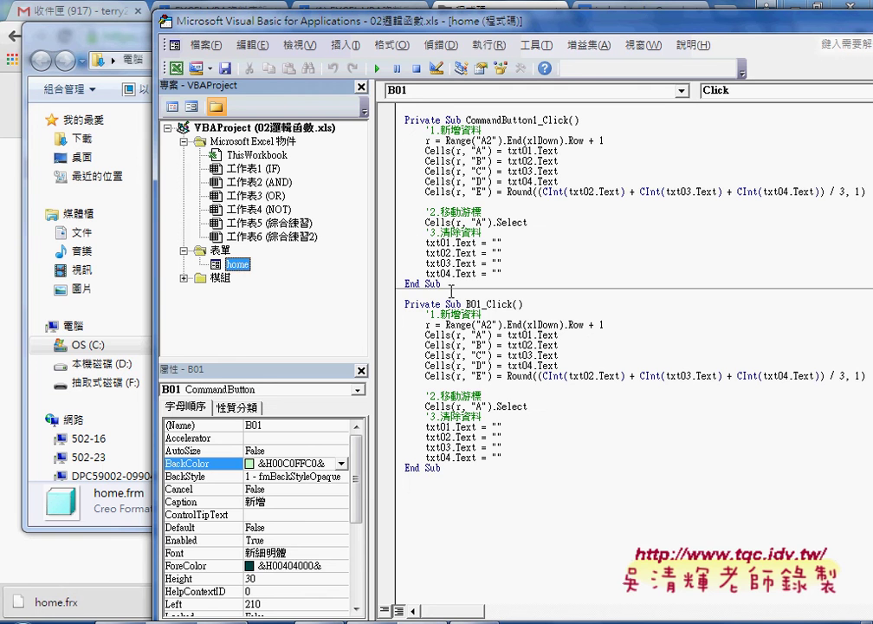
left_click_drag(450, 284, 398, 109)
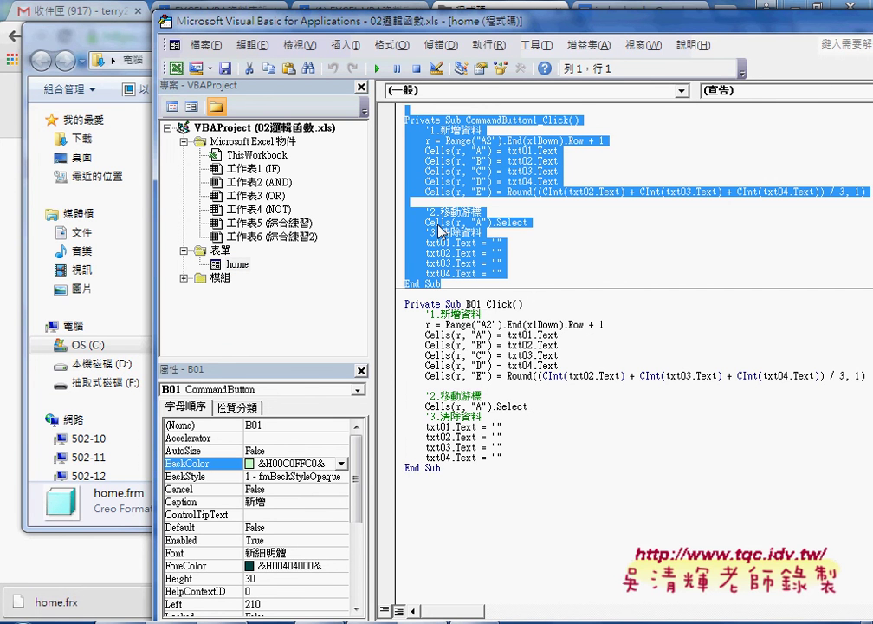
key("Delete")
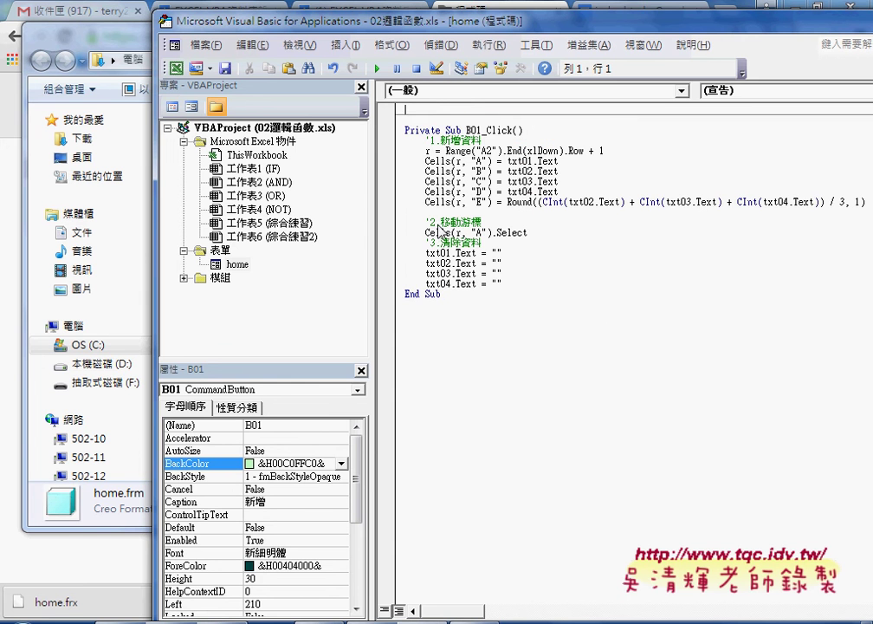
double_click(251, 265)
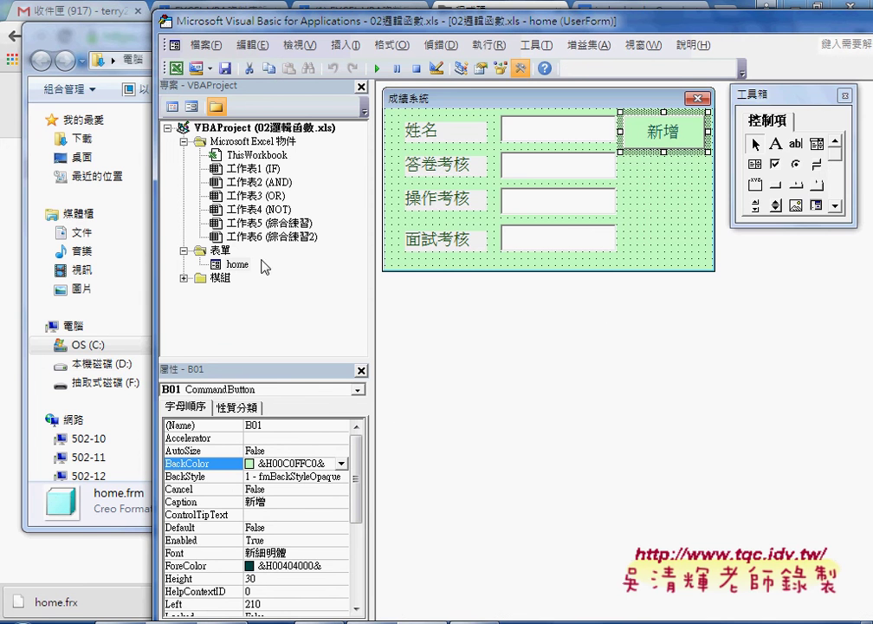
double_click(671, 135)
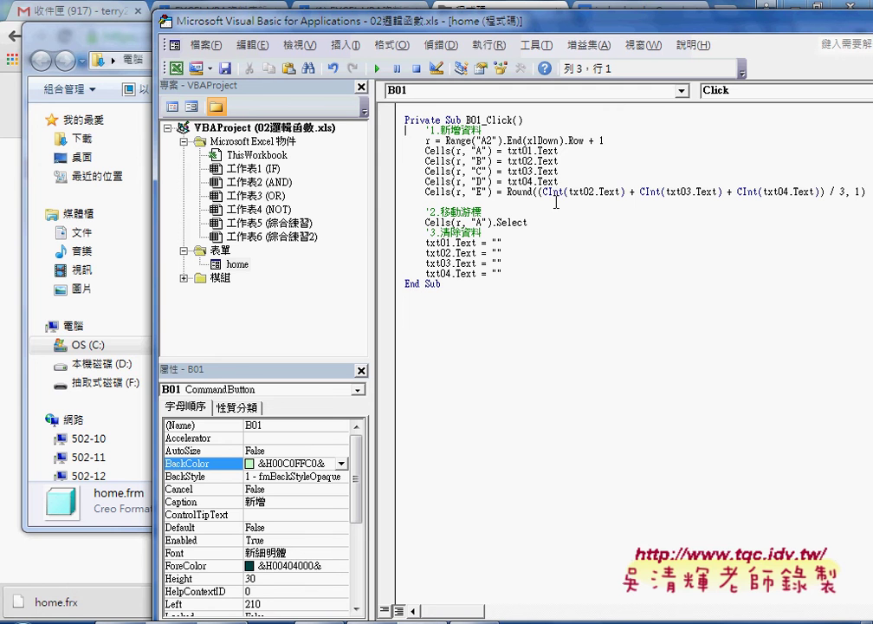
Step: Widen the code window, expand the 模組 folder to show Module1, and return to Excel
left_click_drag(371, 218, 323, 218)
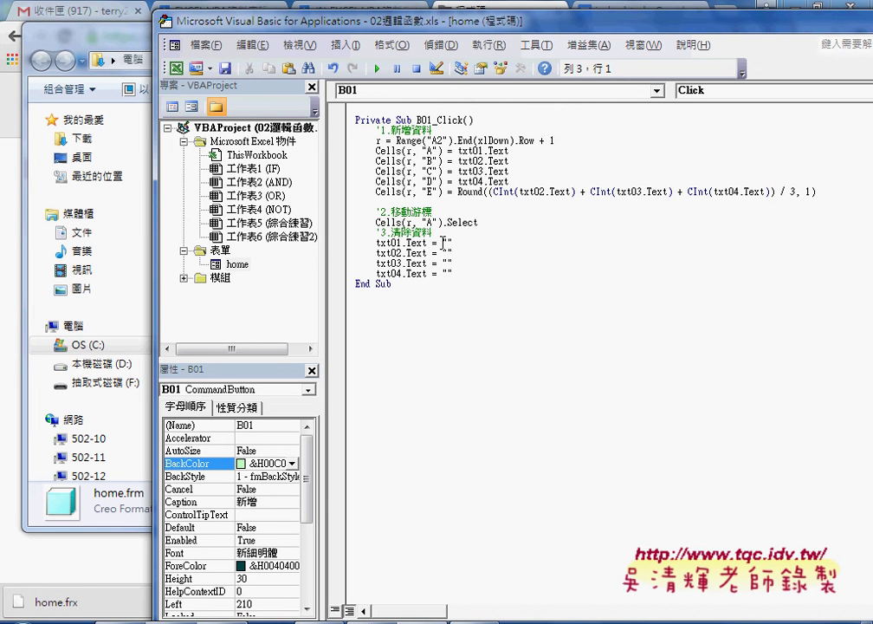
left_click(227, 266)
double_click(220, 278)
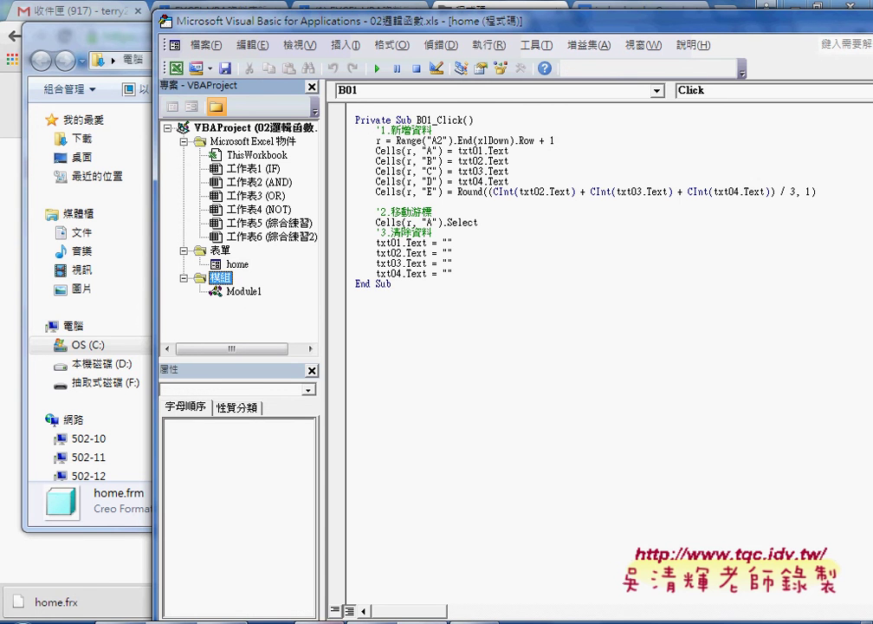
key("alt+F11")
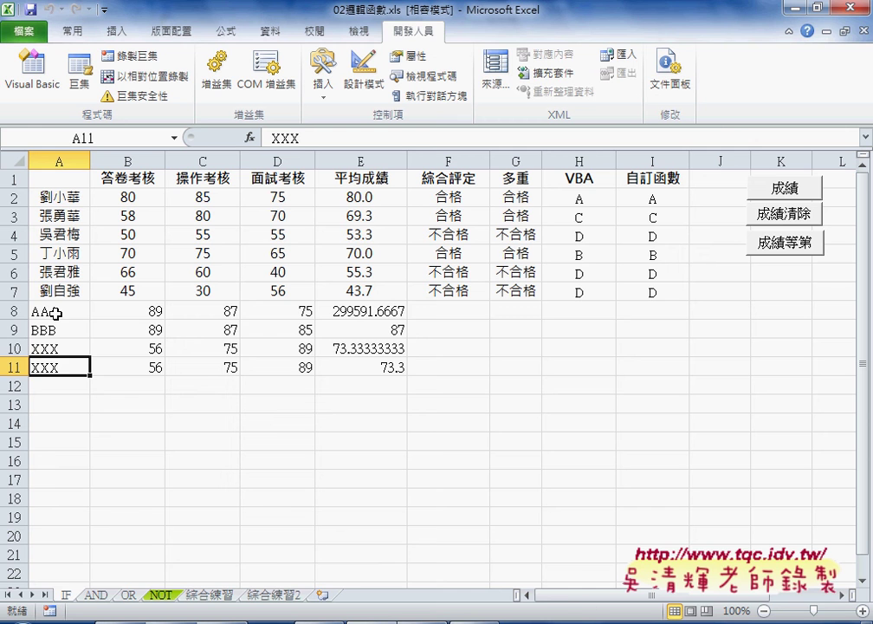
Step: Clear the test entries in A8:E11 on the NOT sheet, leaving records through row 7
left_click_drag(61, 310, 387, 374)
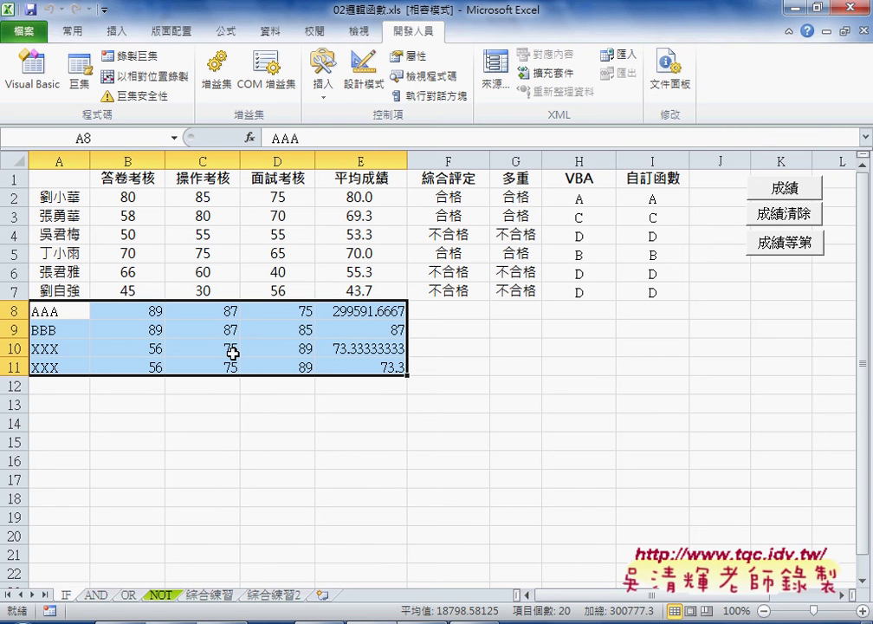
key("Delete")
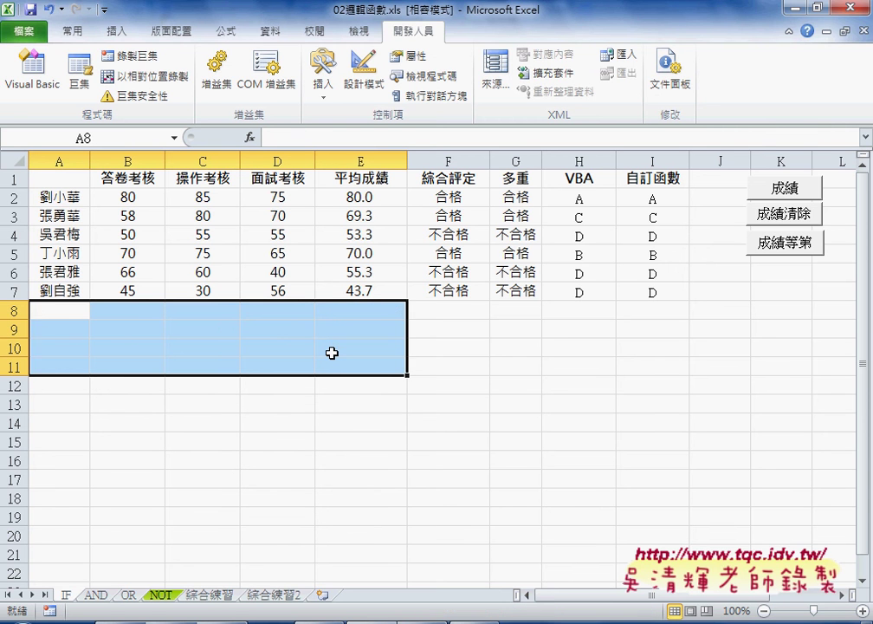
left_click(331, 353)
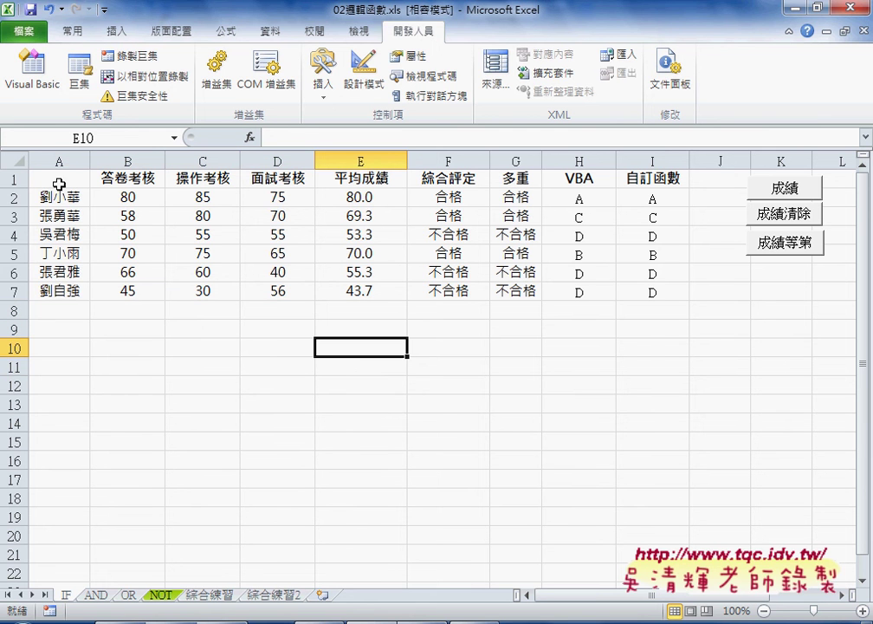
left_click(56, 216)
left_click_drag(56, 217, 56, 290)
left_click(39, 310)
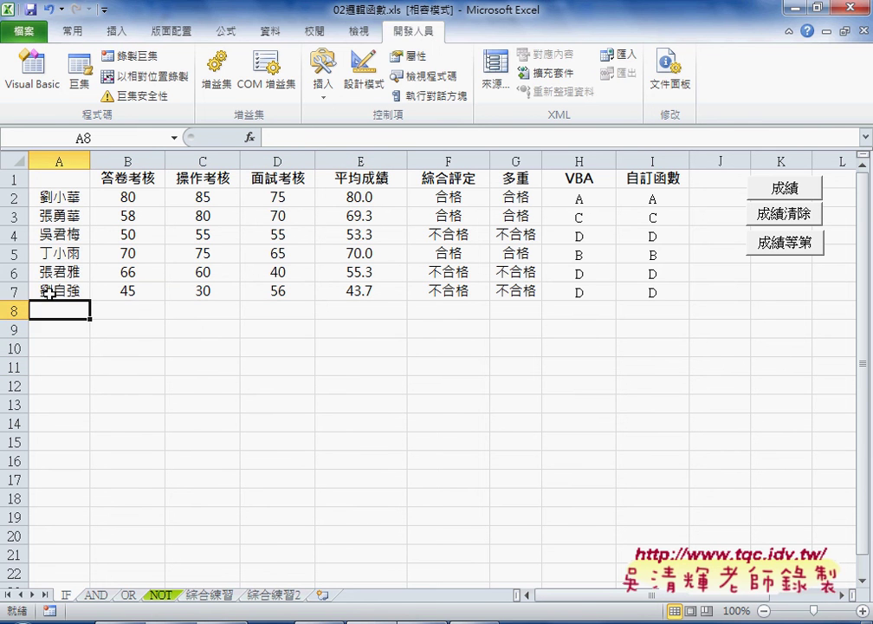
left_click(16, 292)
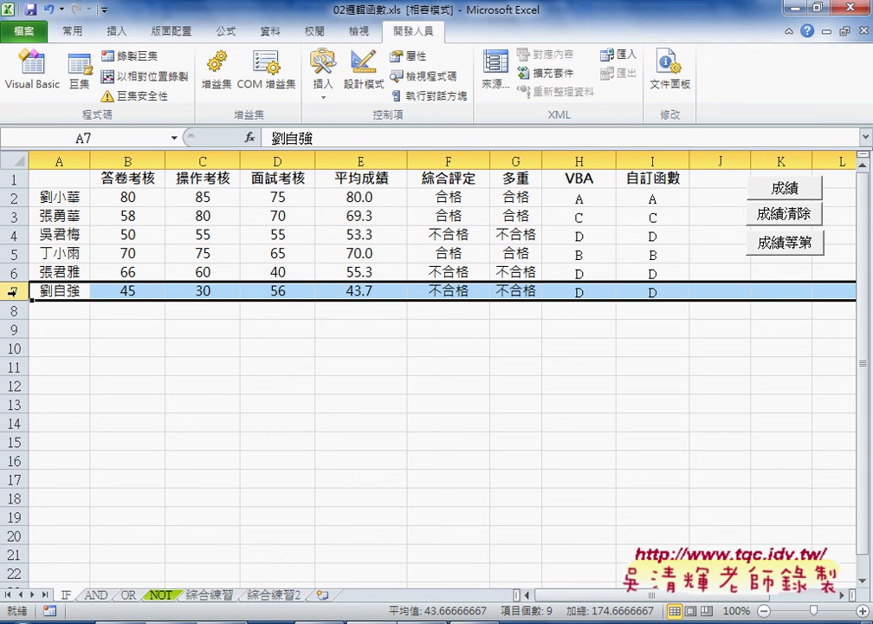
left_click_drag(54, 314, 357, 312)
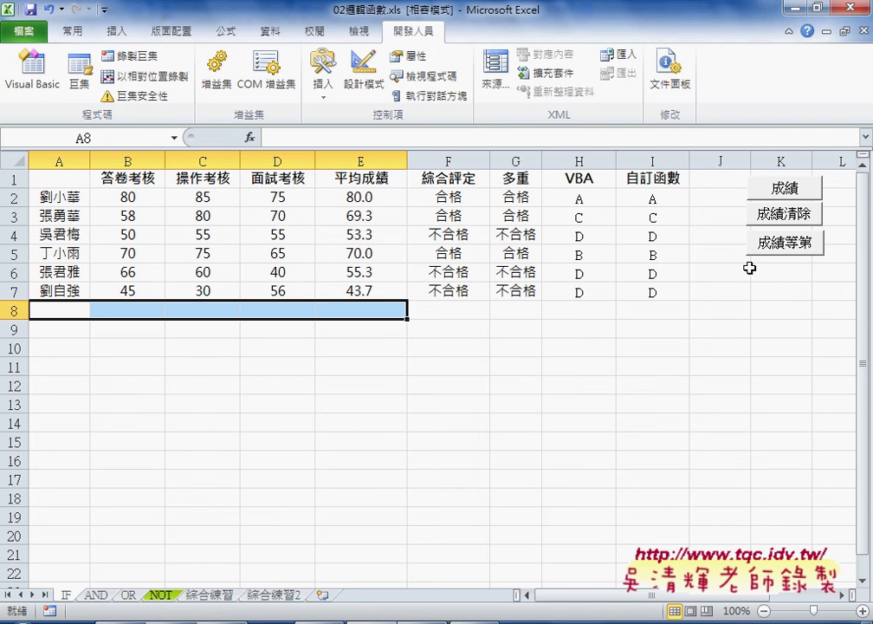
key("ctrl+shift+d")
mouse_move(746, 292)
left_mouse_down()
mouse_move(778, 266)
mouse_move(823, 285)
left_mouse_up()
left_click_drag(758, 291, 824, 291)
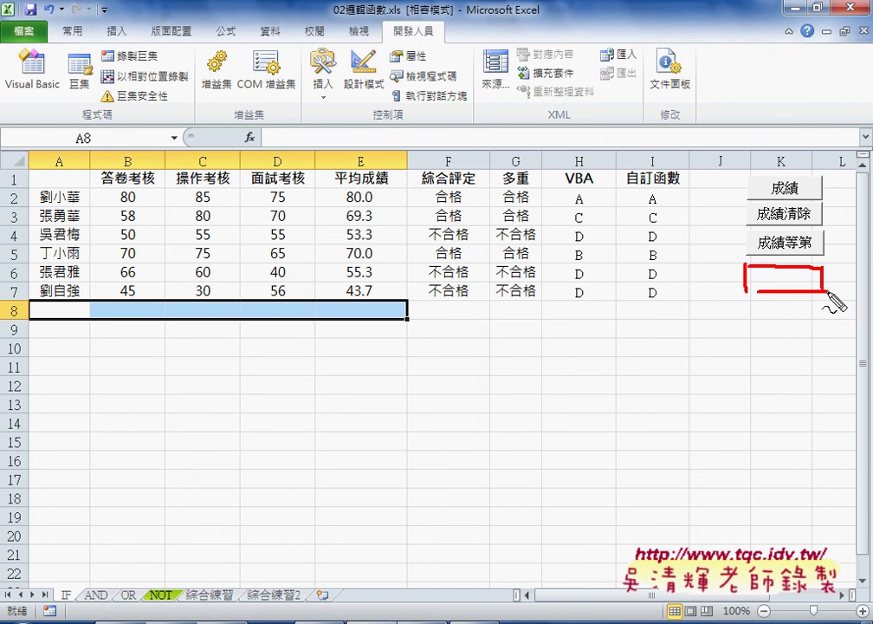
left_click_drag(12, 91, 41, 121)
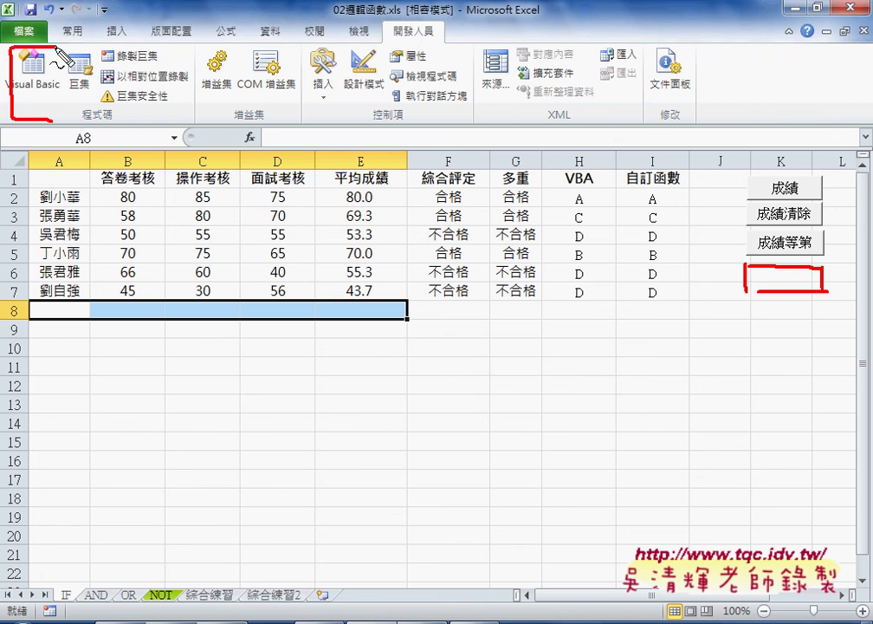
left_click_drag(461, 161, 473, 216)
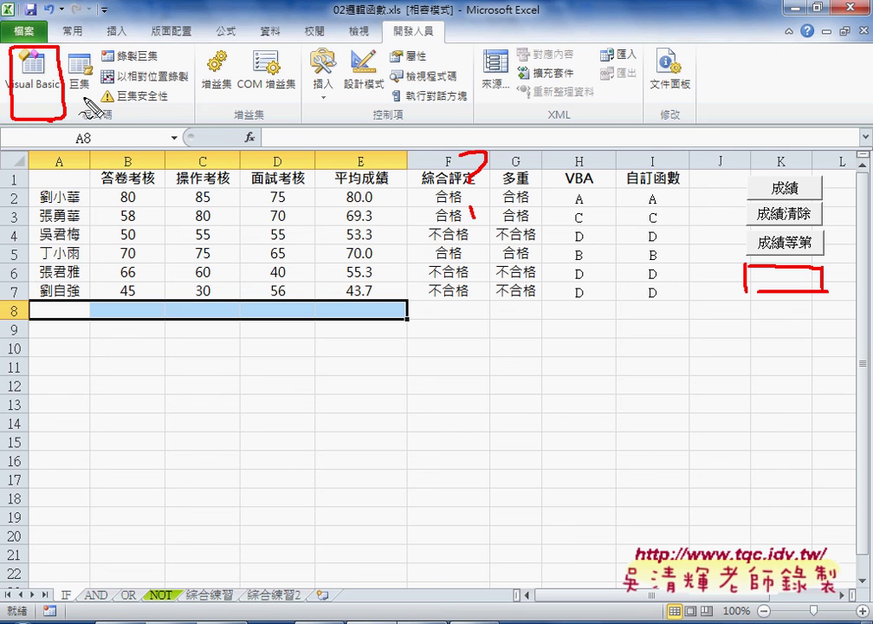
mouse_move(83, 88)
left_mouse_down()
mouse_move(130, 90)
mouse_move(90, 97)
left_mouse_up()
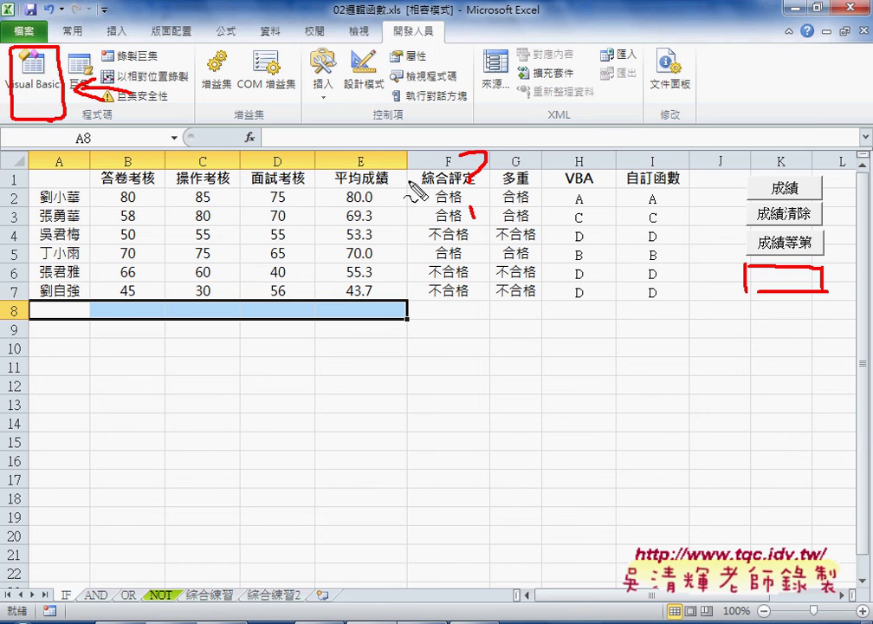
key("Escape")
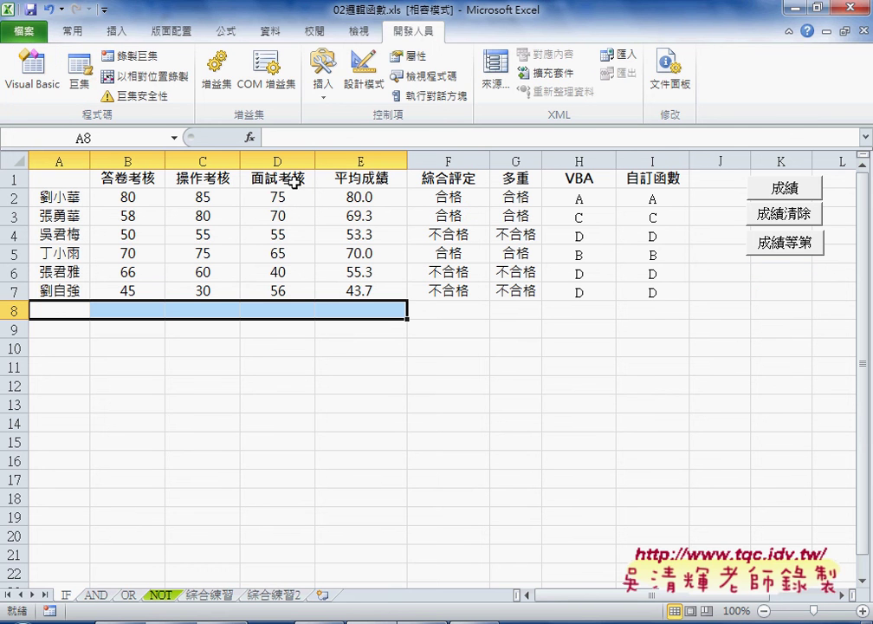
Step: Insert an empty Public Sub procedure named 啟動表單 into Module1
left_click(53, 90)
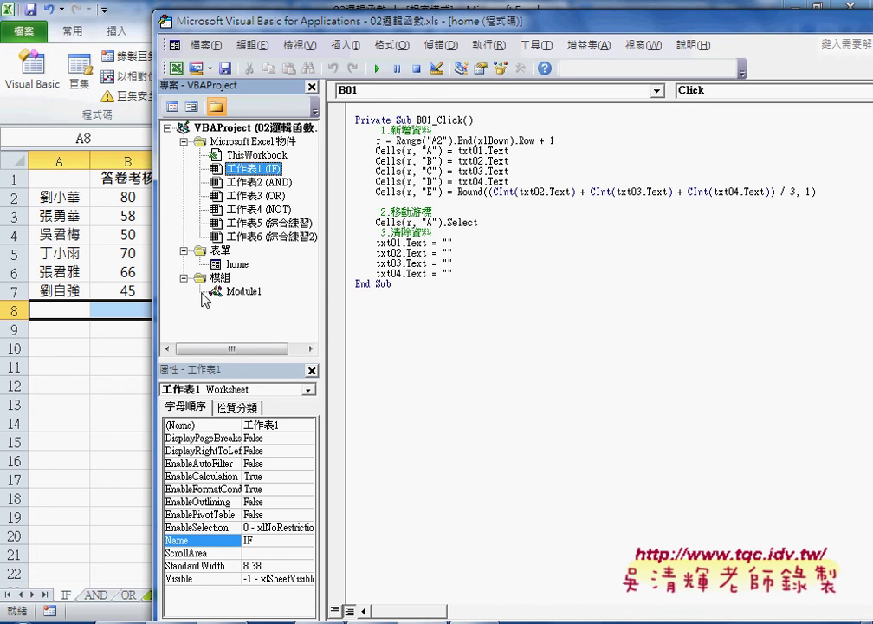
double_click(242, 293)
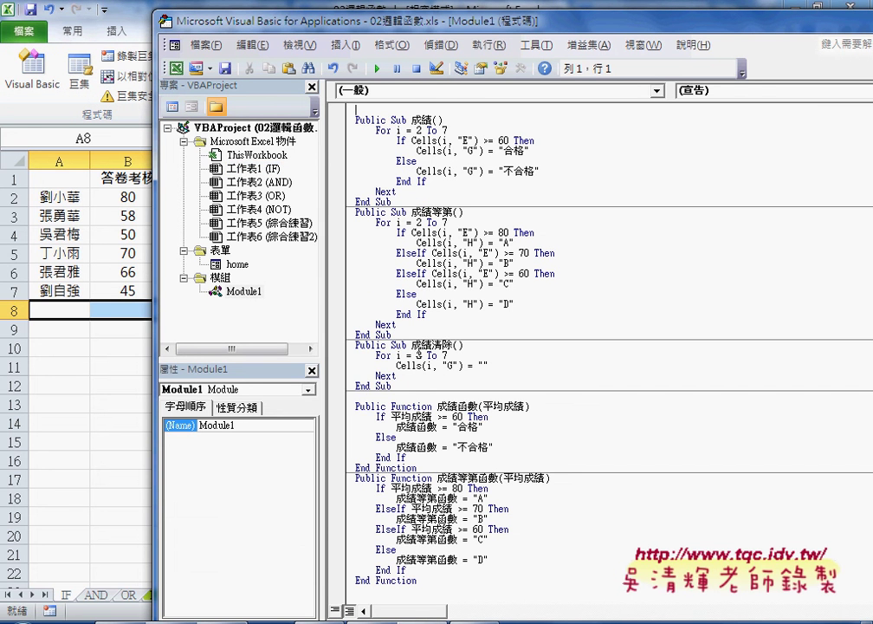
left_click(345, 44)
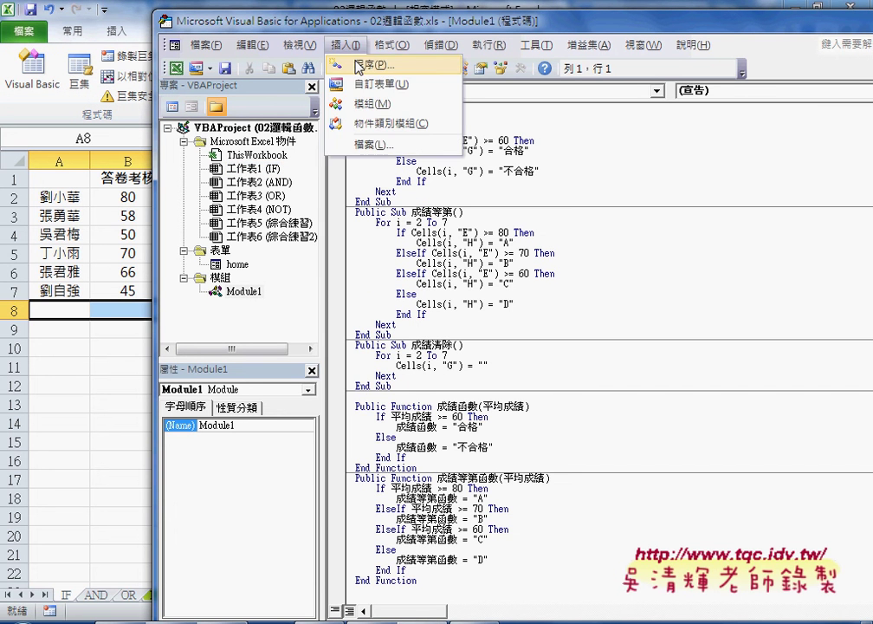
left_click(357, 59)
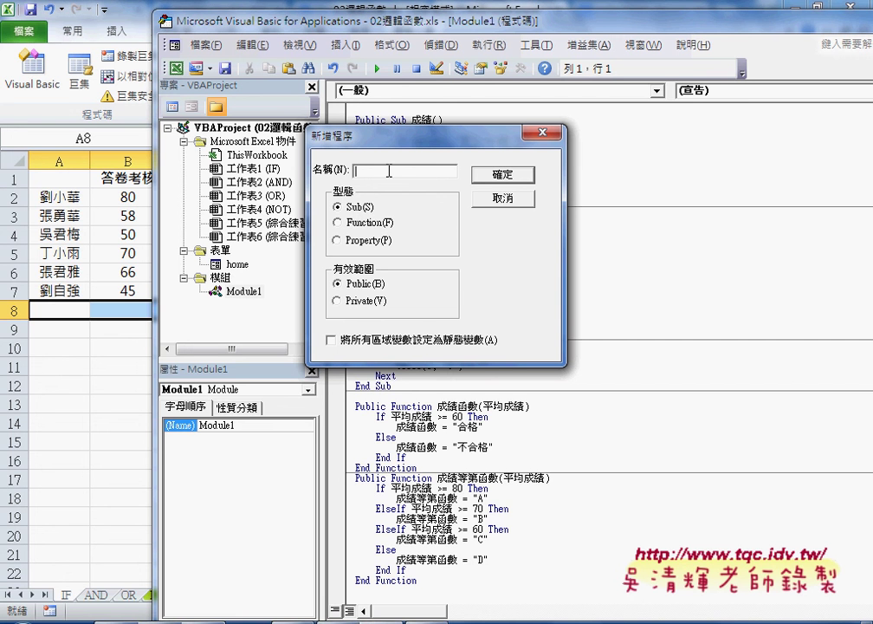
type("t")
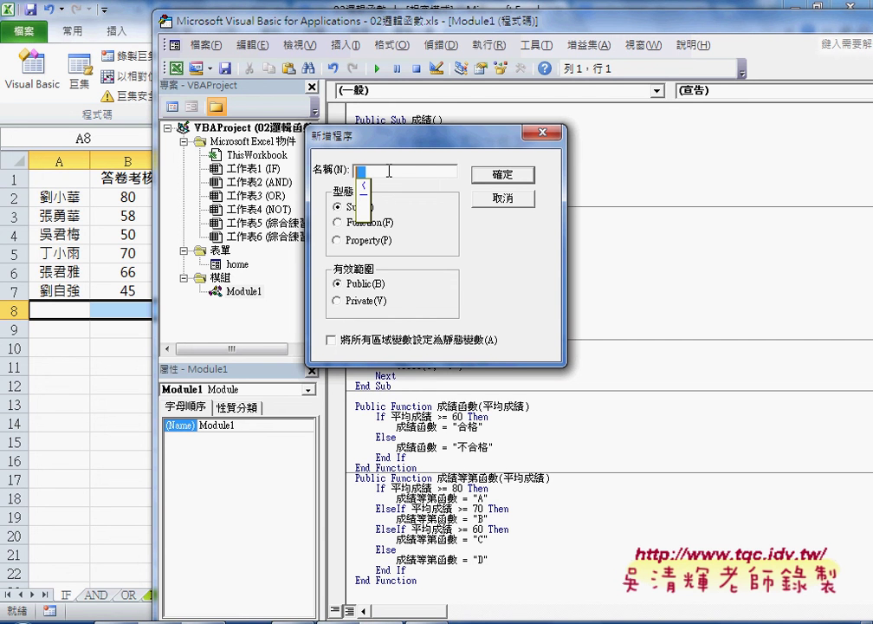
type("超")
type("動表")
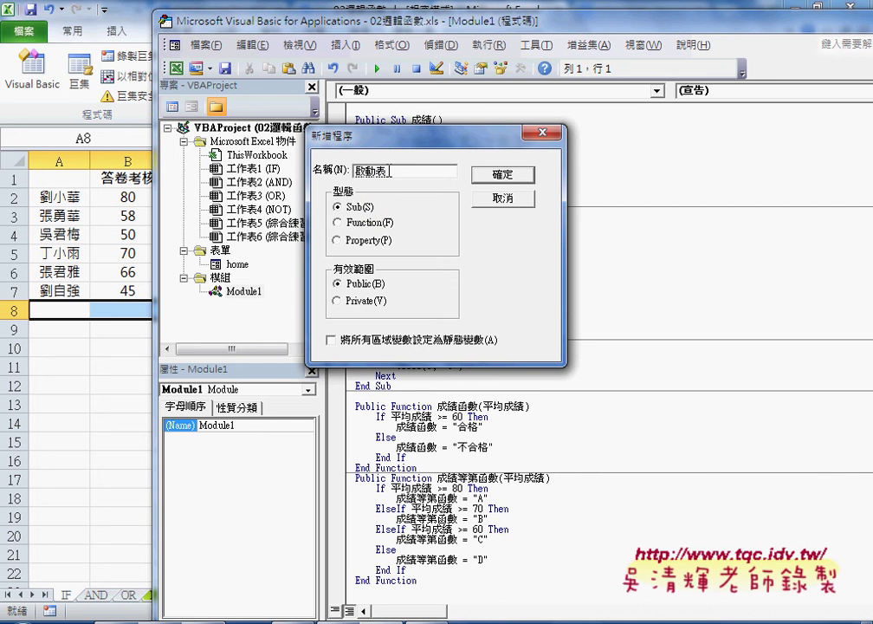
type("單")
left_click(518, 178)
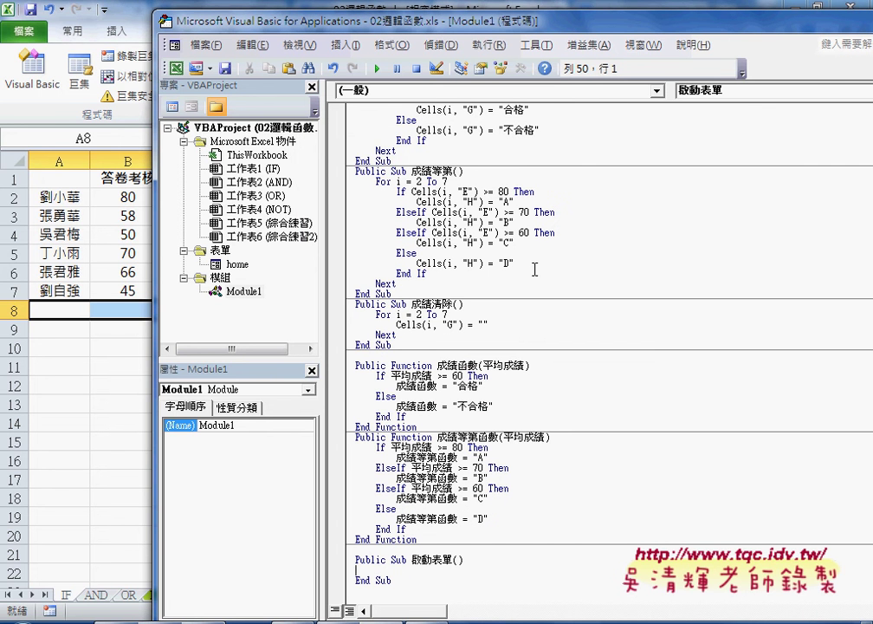
Step: Write an indented home.Show line inside Sub 啟動表單 and add a blank line after End Sub
left_click(399, 580)
left_click_drag(399, 579, 361, 559)
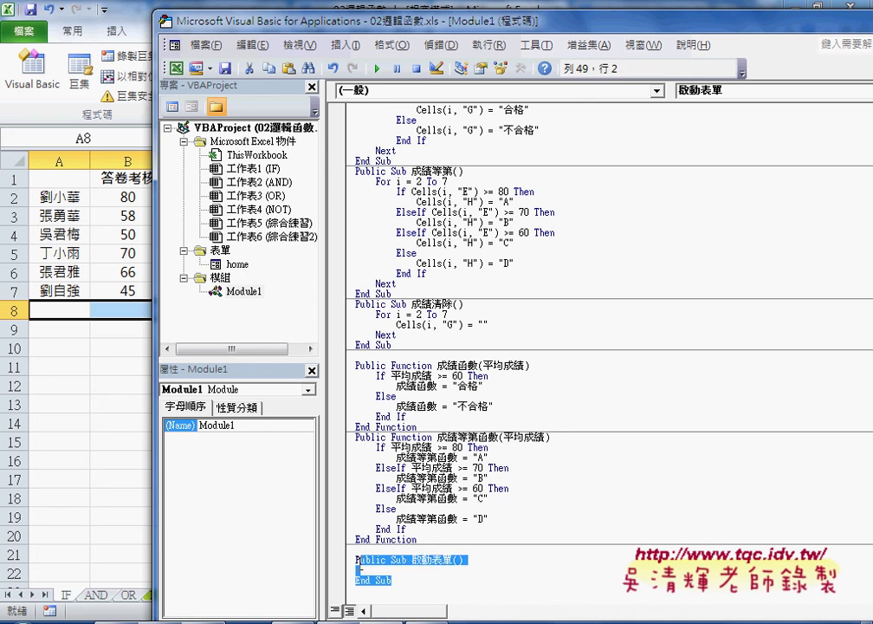
left_click(412, 569)
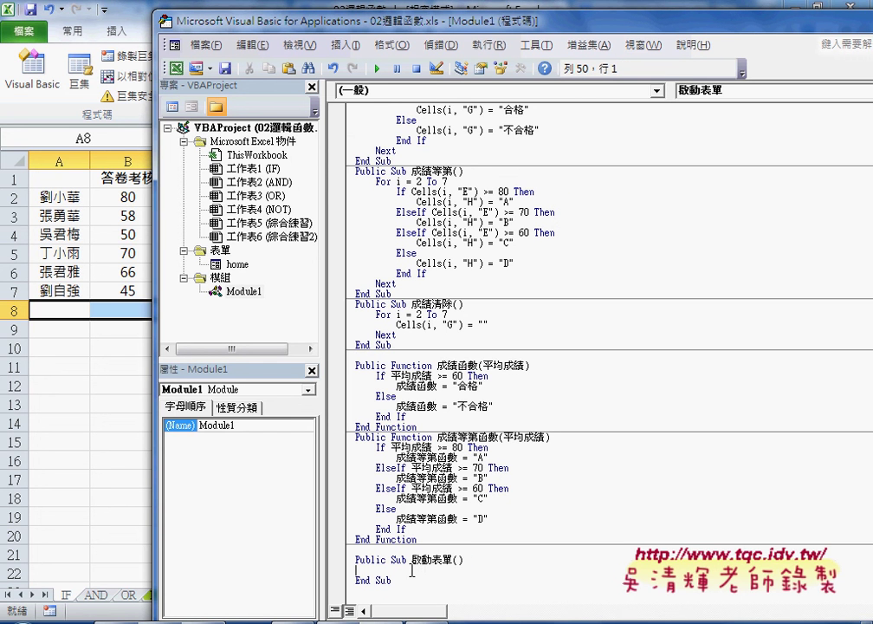
key("Tab")
type(".")
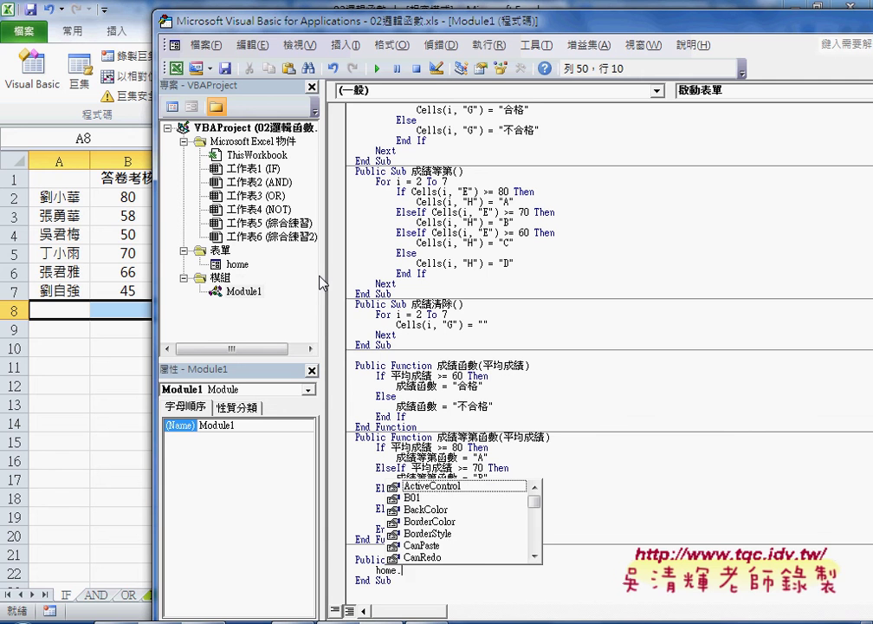
type("s")
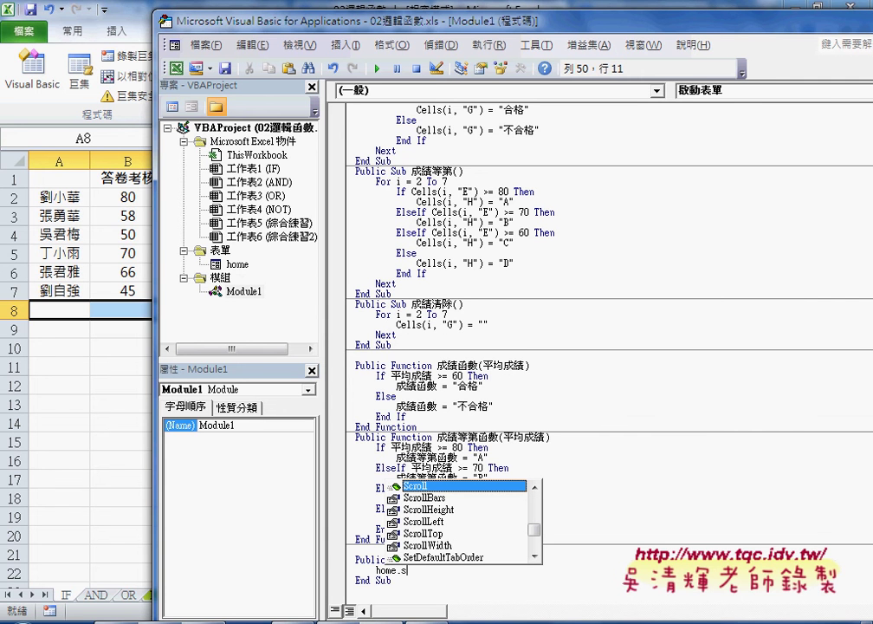
type("how")
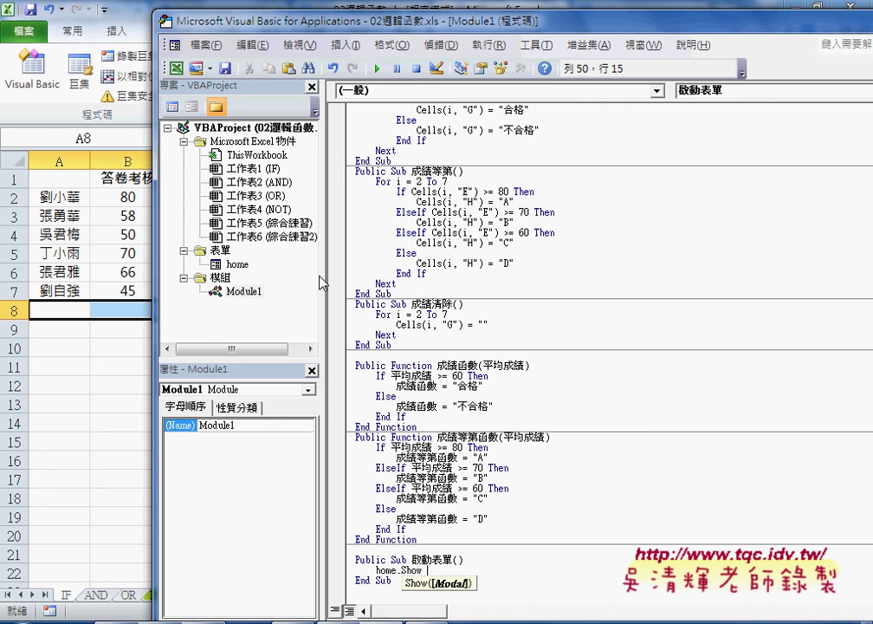
left_click(465, 560)
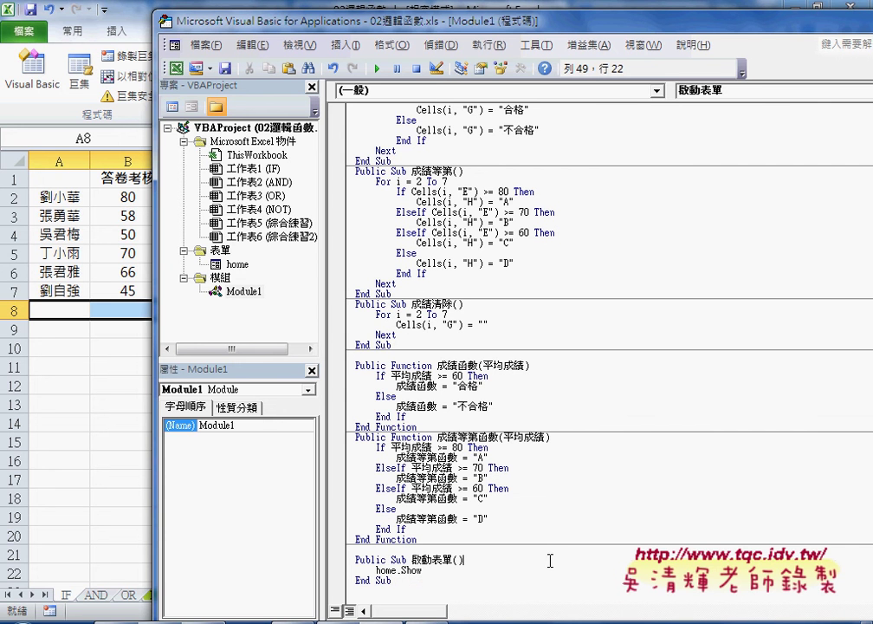
left_click(385, 579)
left_click_drag(385, 579, 355, 558)
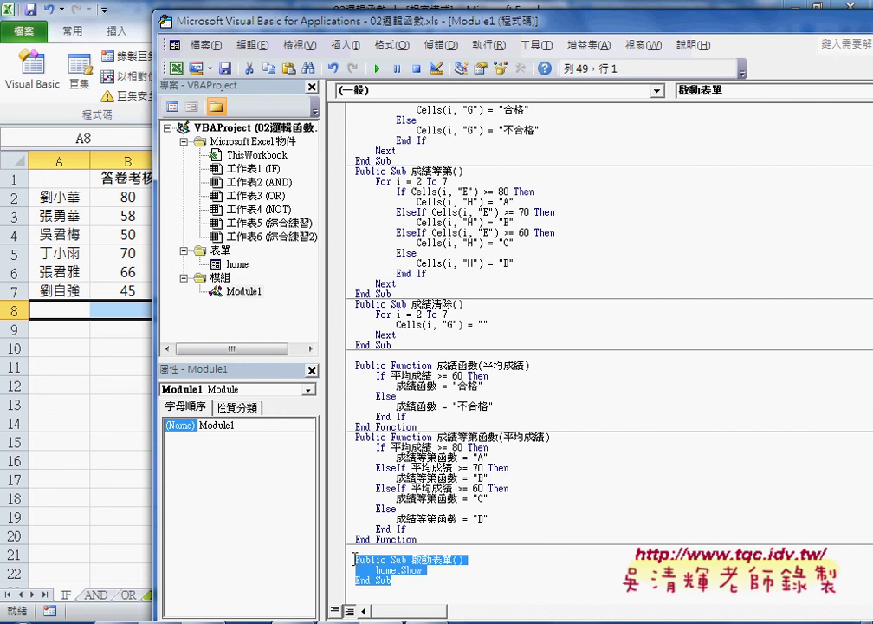
left_click(452, 580)
key("Return")
key("Return")
key("Return")
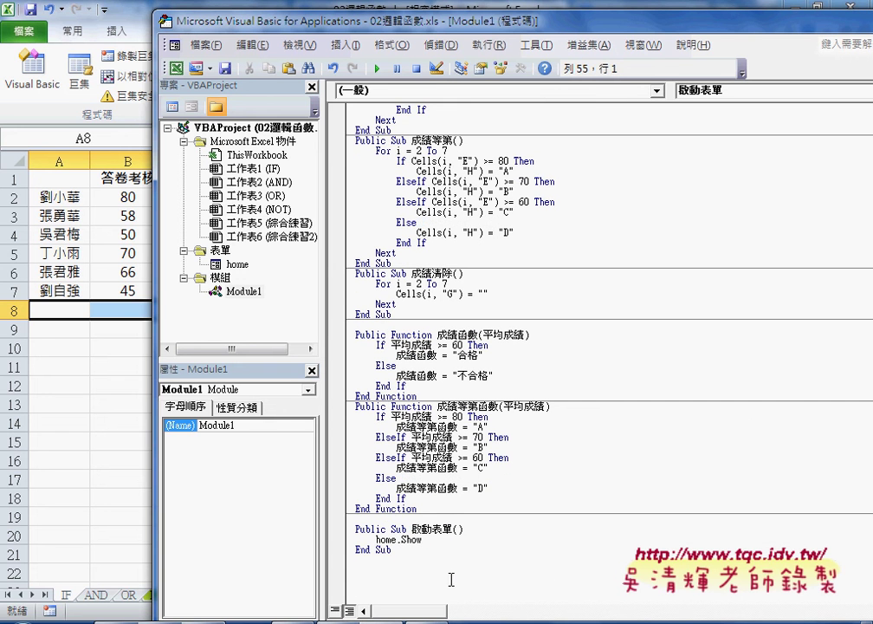
Step: Raise the Editor Format code font size from 9 to 12 and highlight the 啟動表單 procedure
left_click(535, 44)
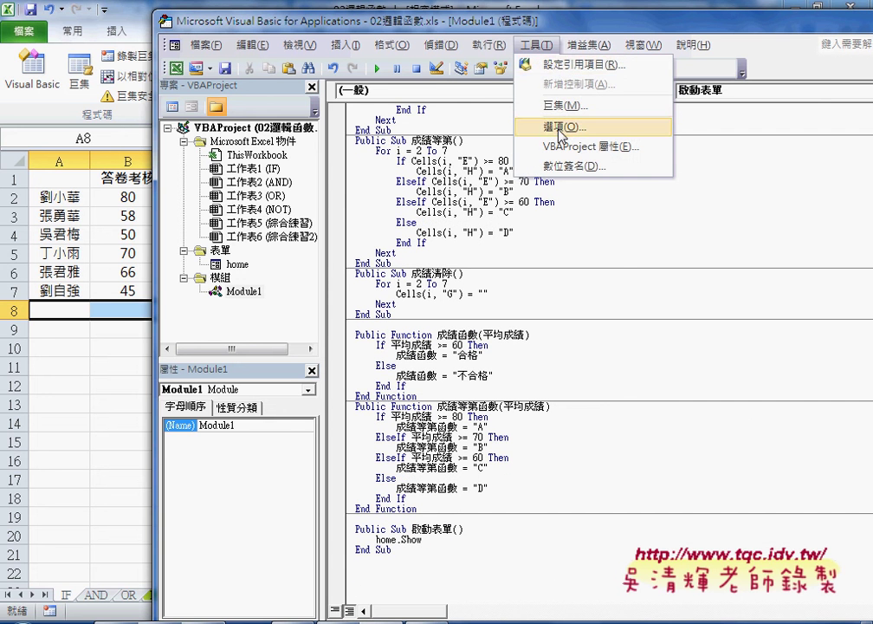
left_click(559, 129)
left_click(333, 147)
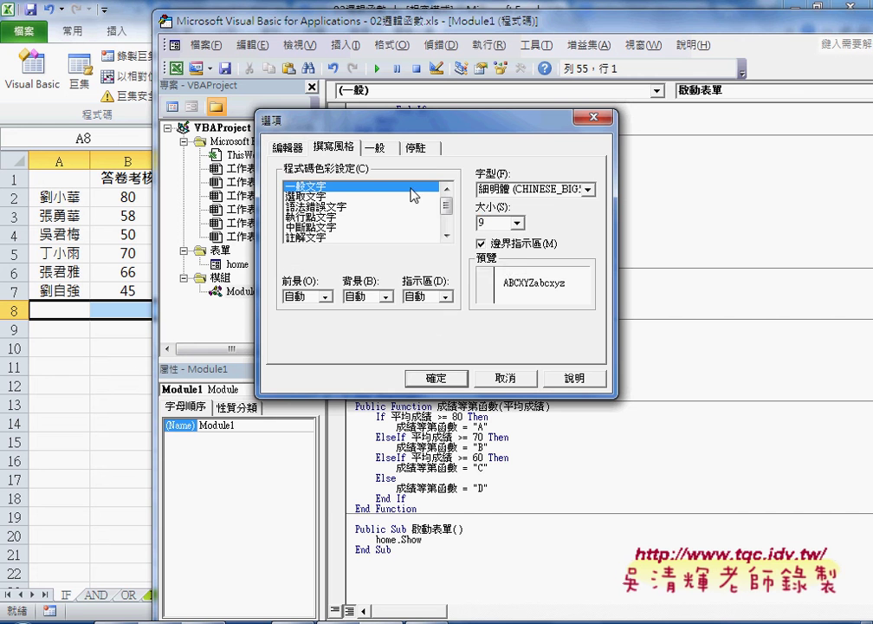
left_click(518, 223)
left_click(494, 268)
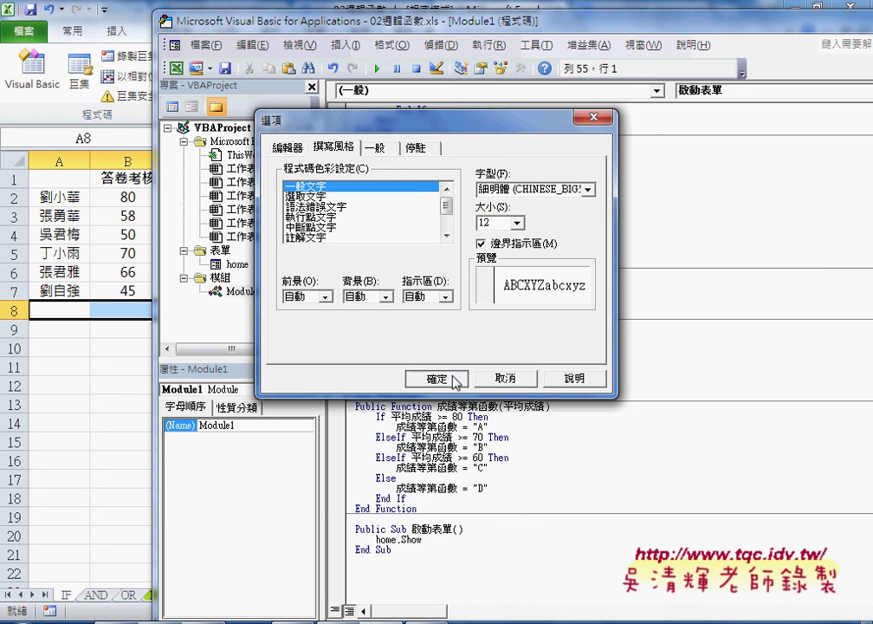
left_click(436, 379)
scroll(403, 561, "down", 5)
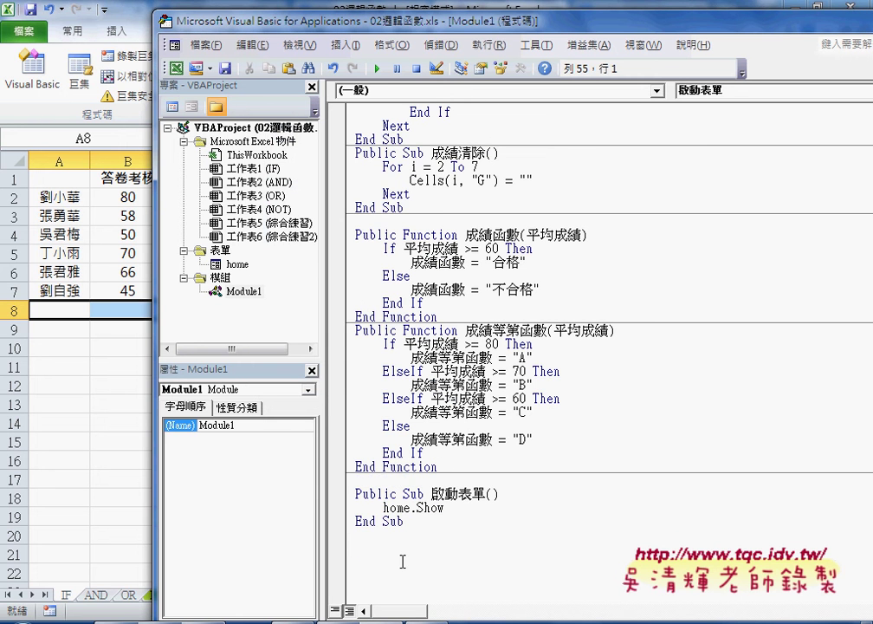
left_click_drag(403, 561, 355, 492)
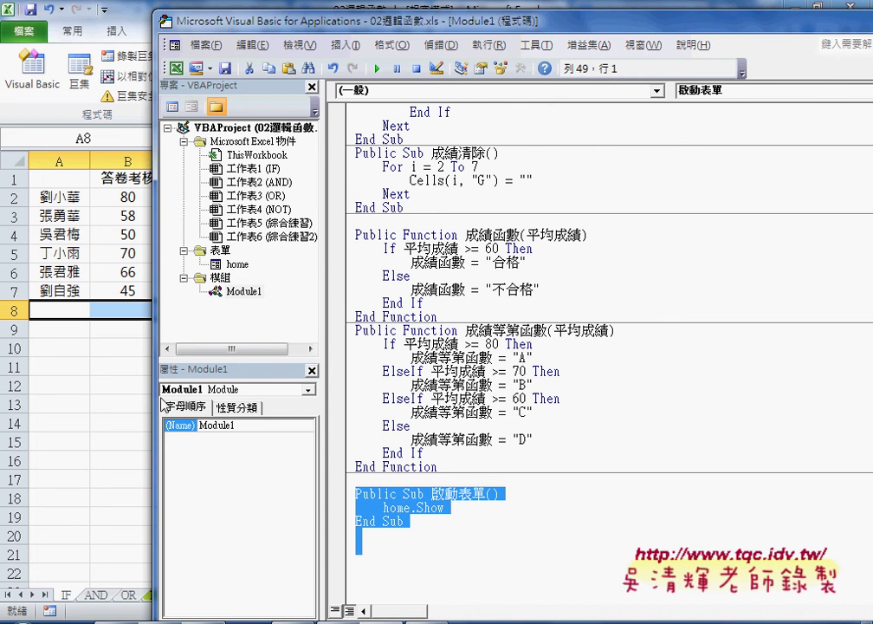
Step: Draw a form button below 成績等第 on the NOT sheet and assign it the 啟動表單 macro
left_click(106, 400)
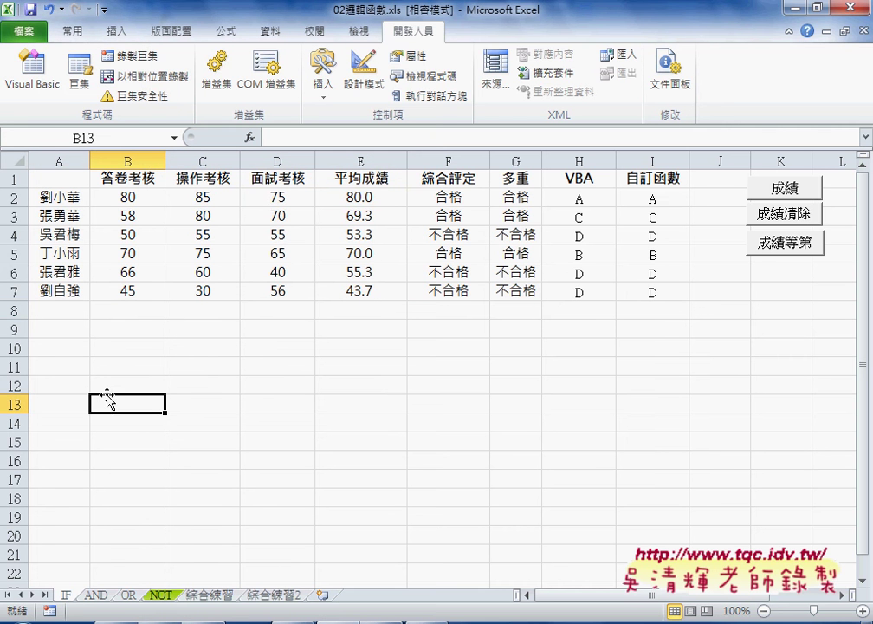
left_click(324, 91)
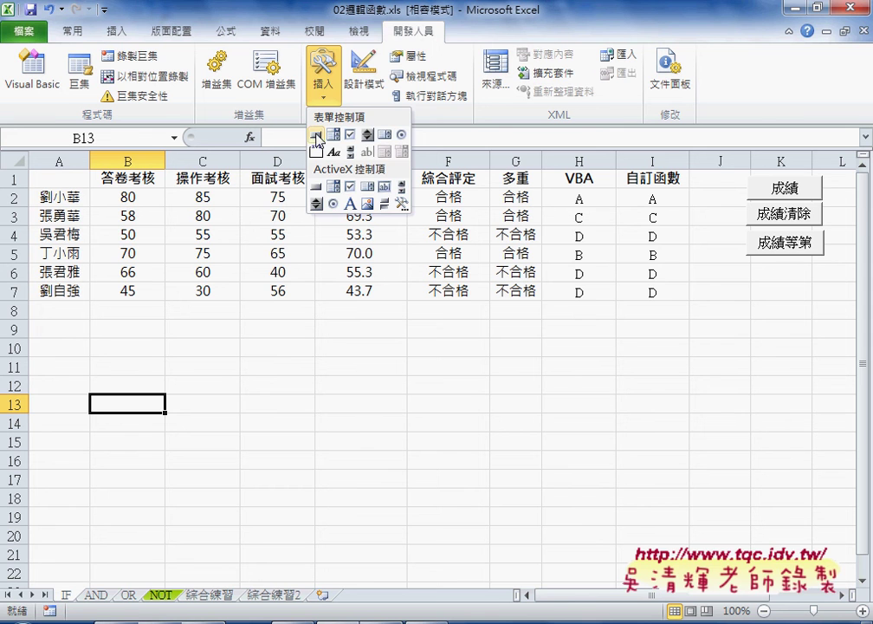
left_click(317, 135)
left_click_drag(747, 260, 758, 280)
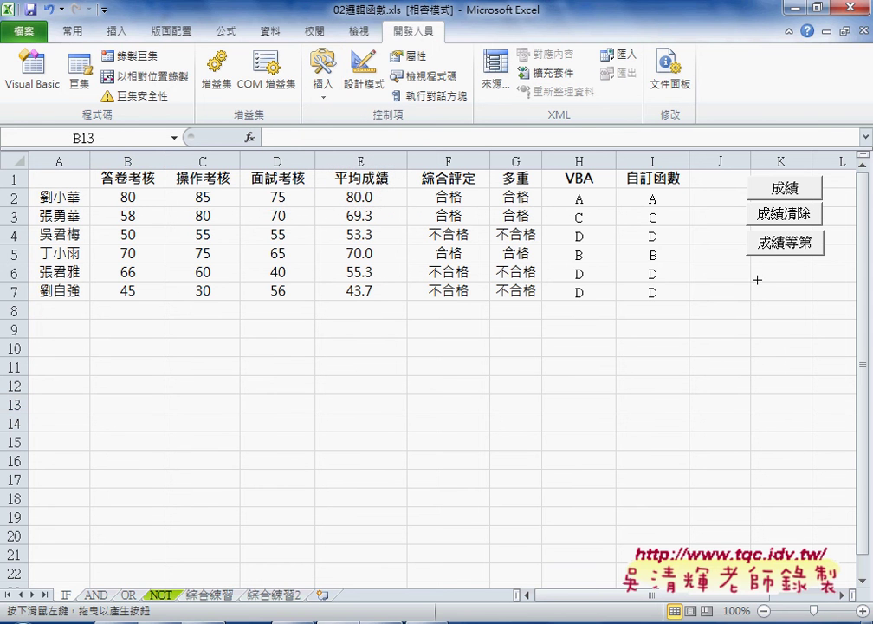
left_click_drag(822, 285, 824, 285)
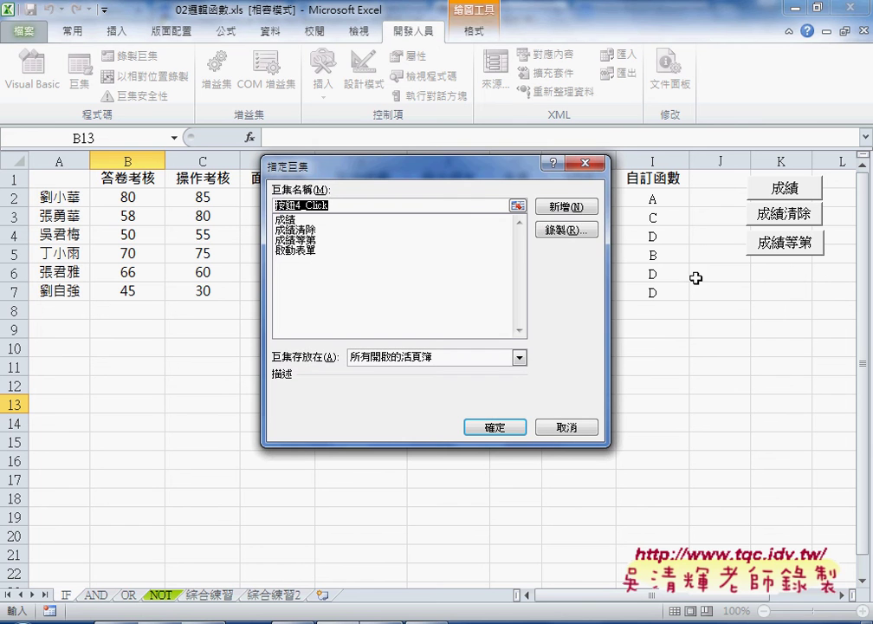
left_click(307, 250)
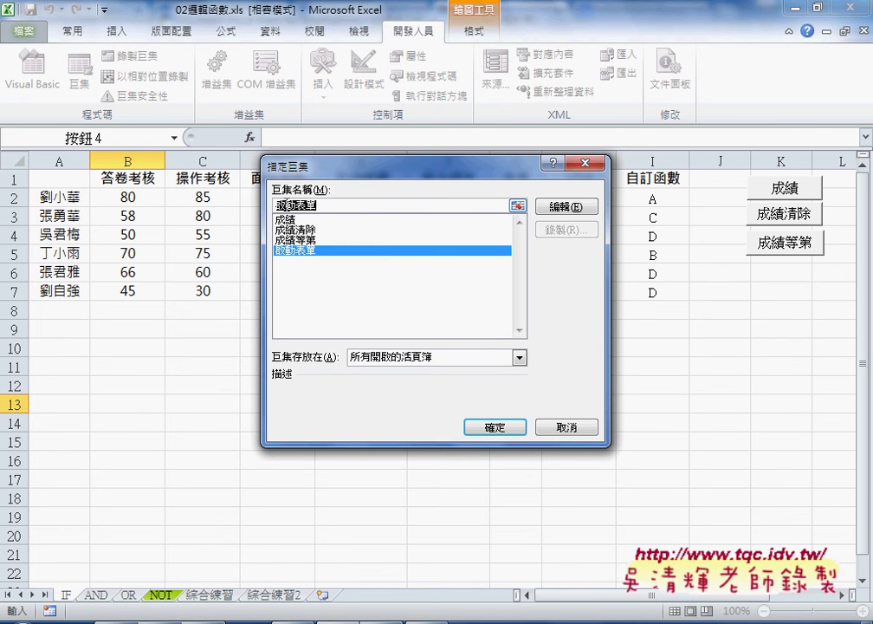
right_click(290, 205)
left_click(330, 232)
Step: Replace the new button's default label with 啟動表單
left_click(520, 429)
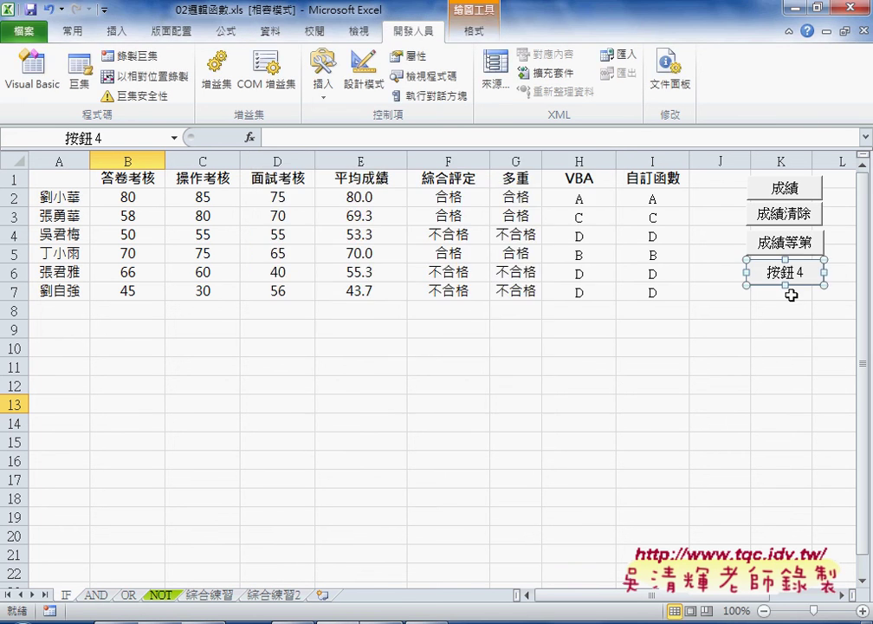
left_click(790, 272)
key("BackSpace")
key("BackSpace")
key("BackSpace")
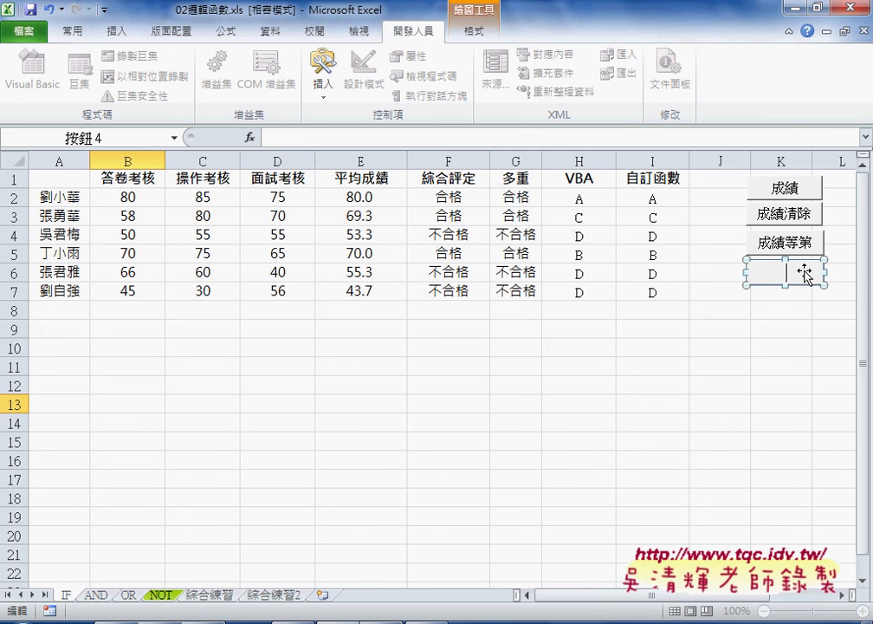
type("啟動表單")
Step: Run the new 啟動表單 button to open the 成績系統 UserForm
left_click(782, 328)
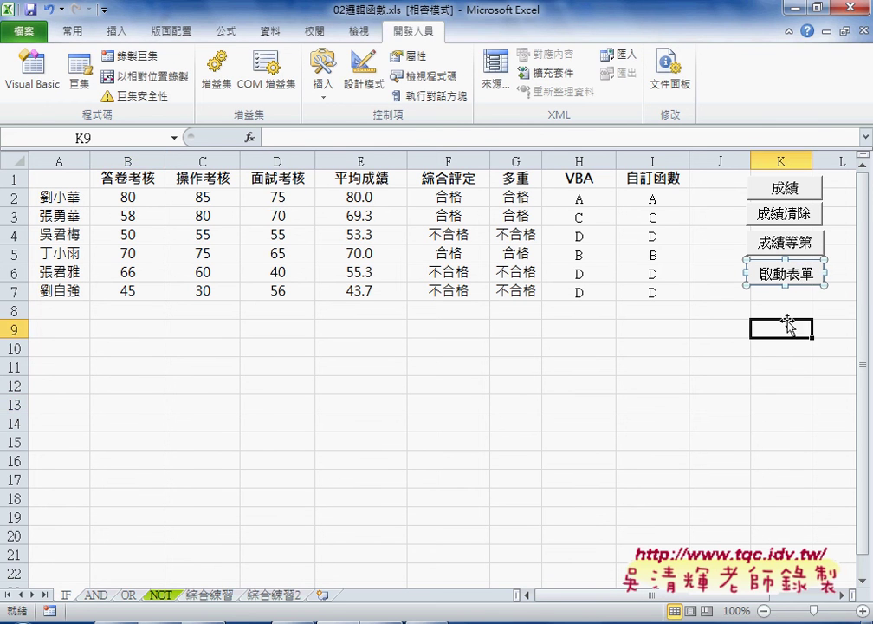
left_click(782, 275)
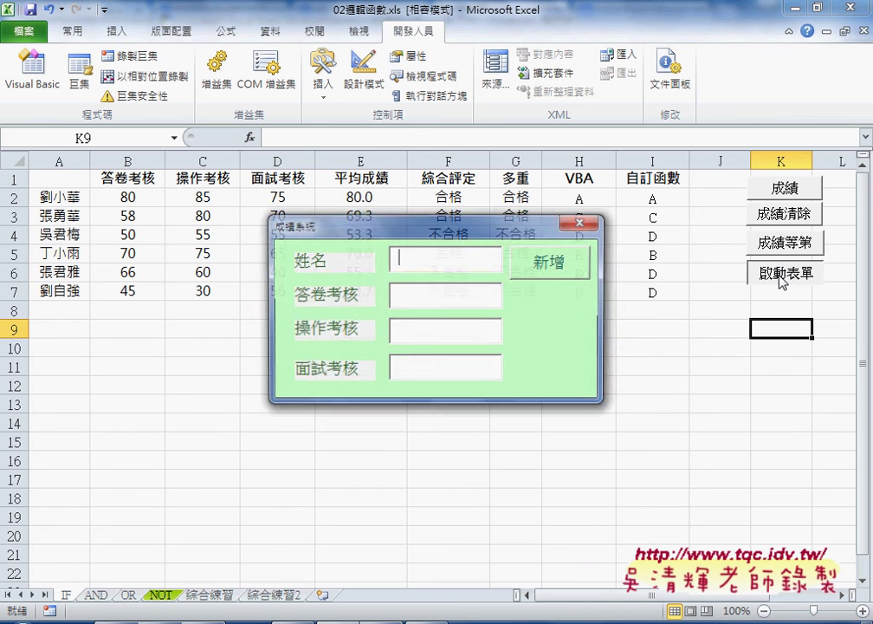